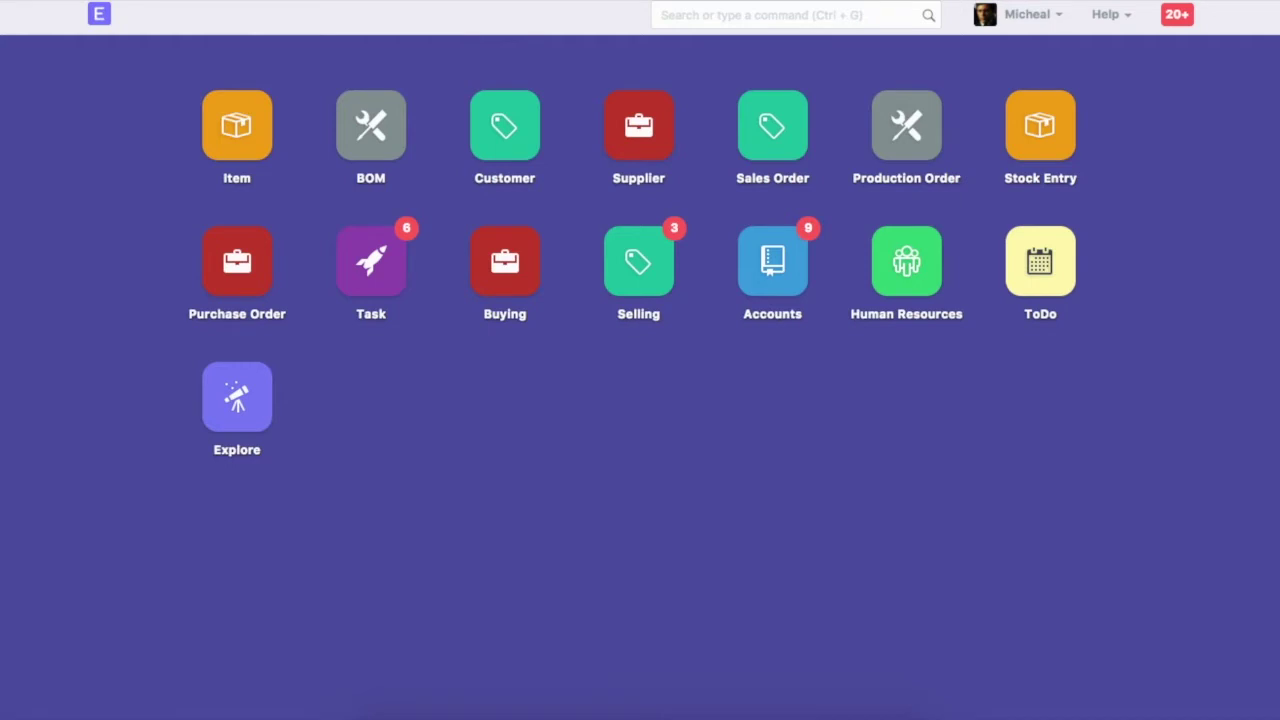
Open the Chart of Accounts and expand Source of Funds, Current Liabilities and Duties and Taxes to reveal CGST, IGST and SGST
{"action": "left_click", "coordinate": [797, 17]}
{"action": "type", "text": "chart of acc"}
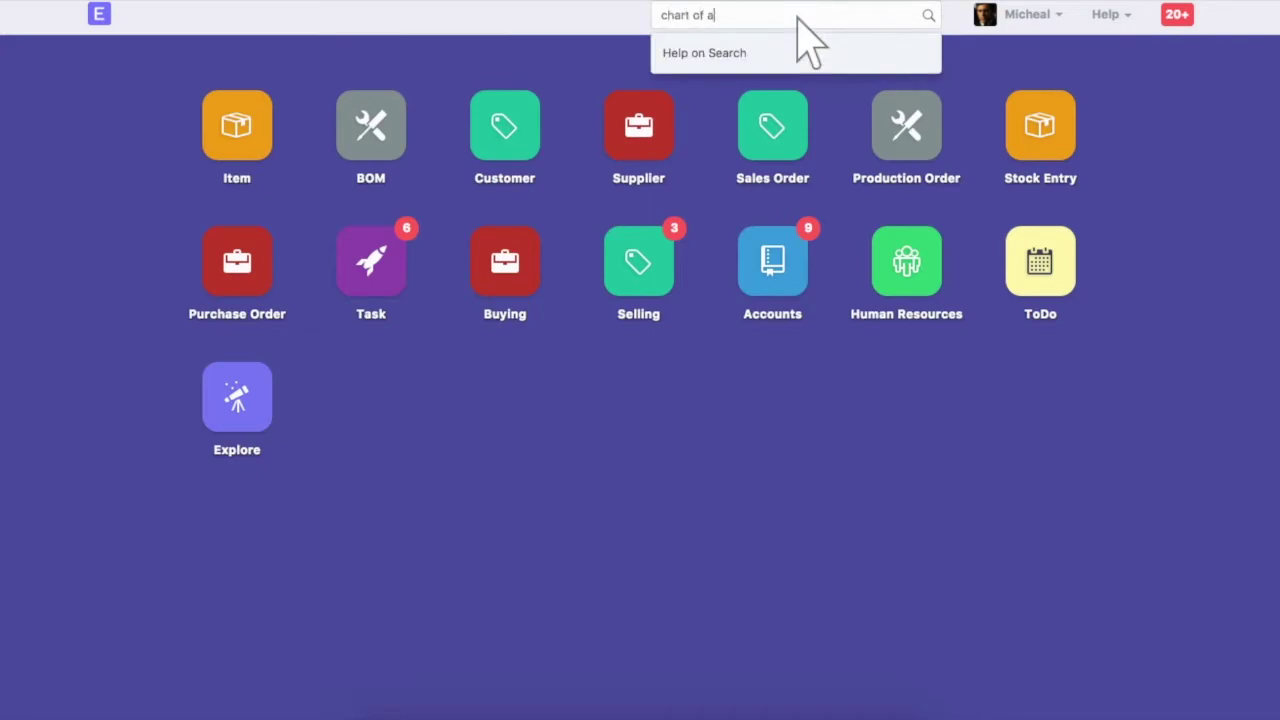
{"action": "left_click", "coordinate": [790, 92]}
{"action": "left_click", "coordinate": [240, 277]}
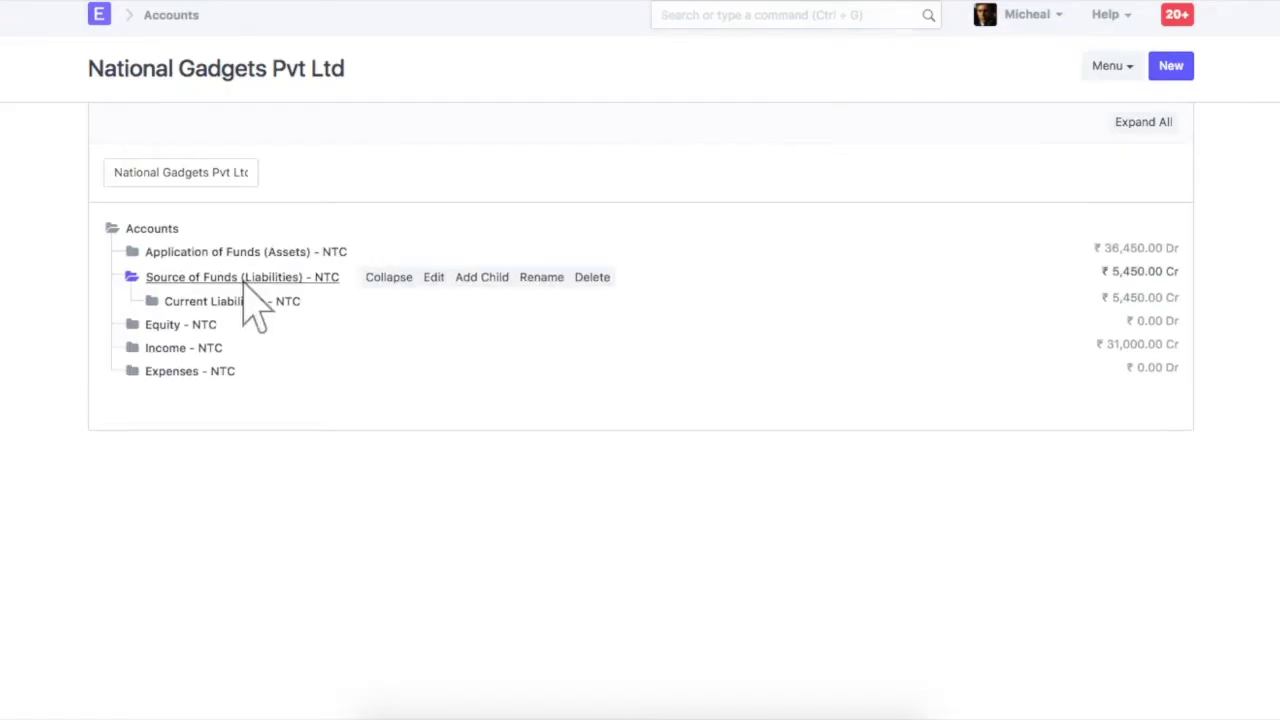
{"action": "left_click", "coordinate": [236, 304]}
{"action": "left_click", "coordinate": [252, 350]}
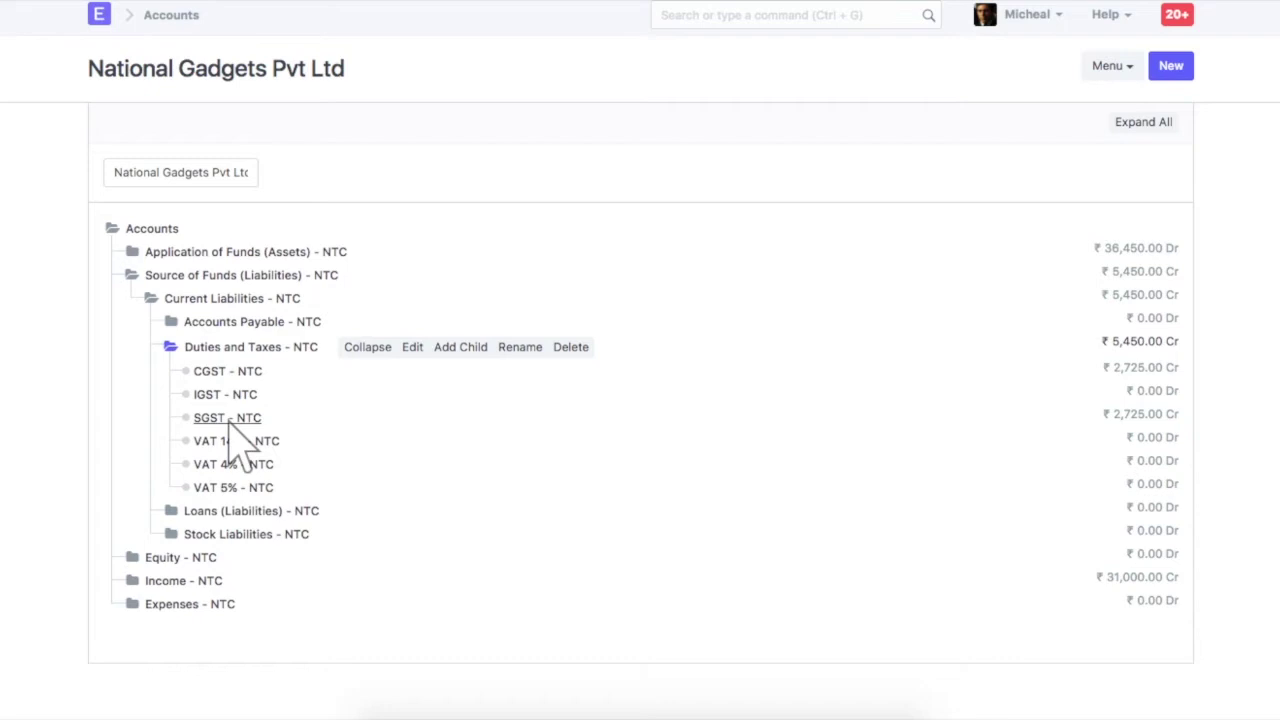
Open the In State GST sales taxes and charges template to review its 9% SGST and CGST rows
{"action": "left_click", "coordinate": [797, 15]}
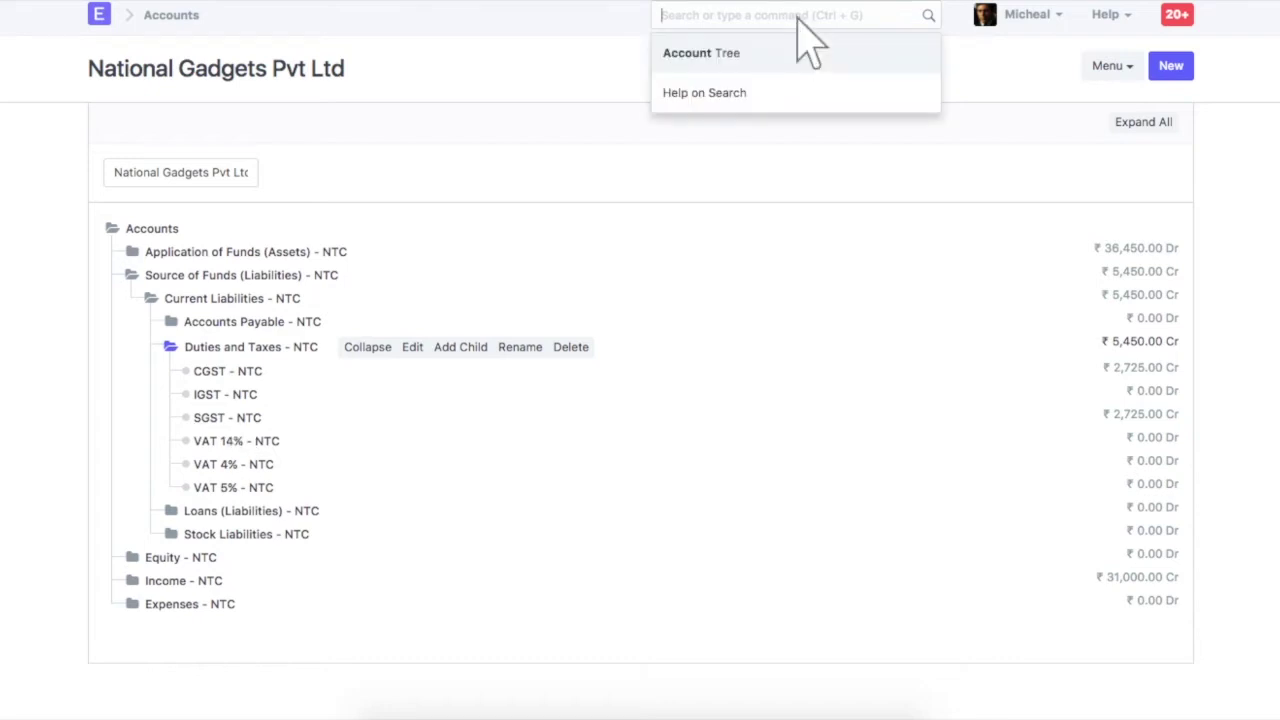
{"action": "type", "text": "sales taxes and"}
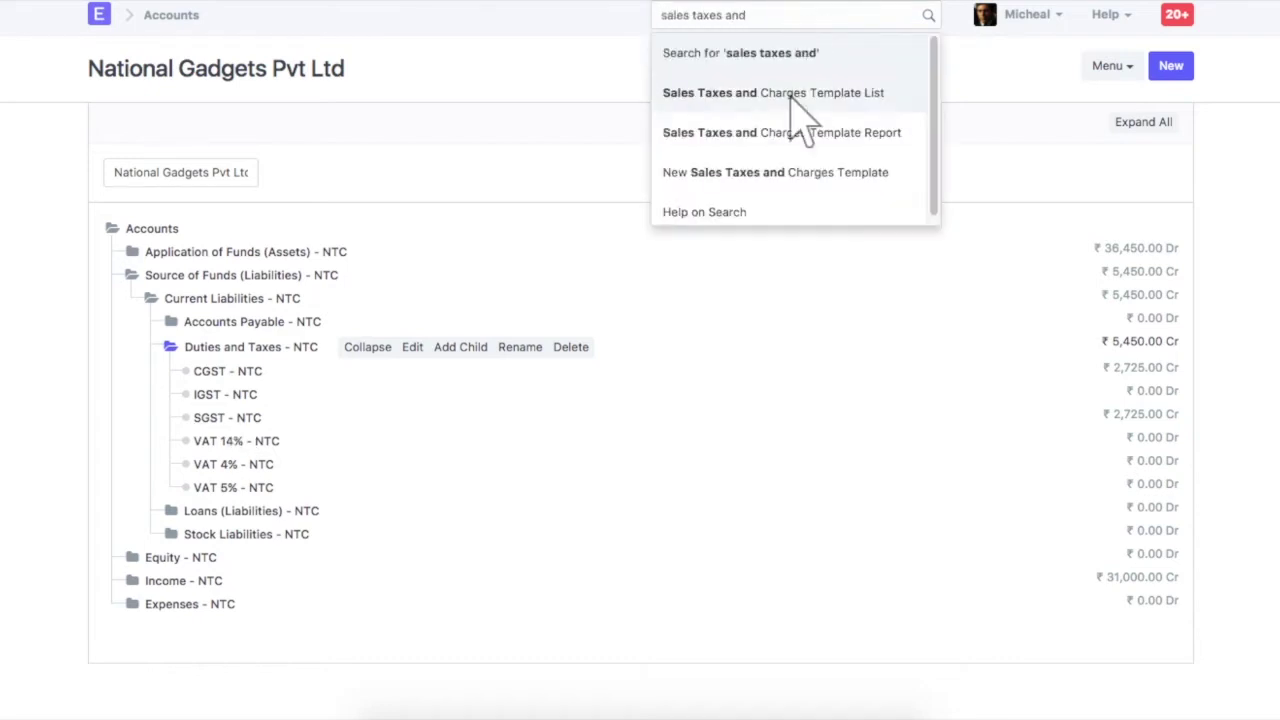
{"action": "left_click", "coordinate": [795, 98]}
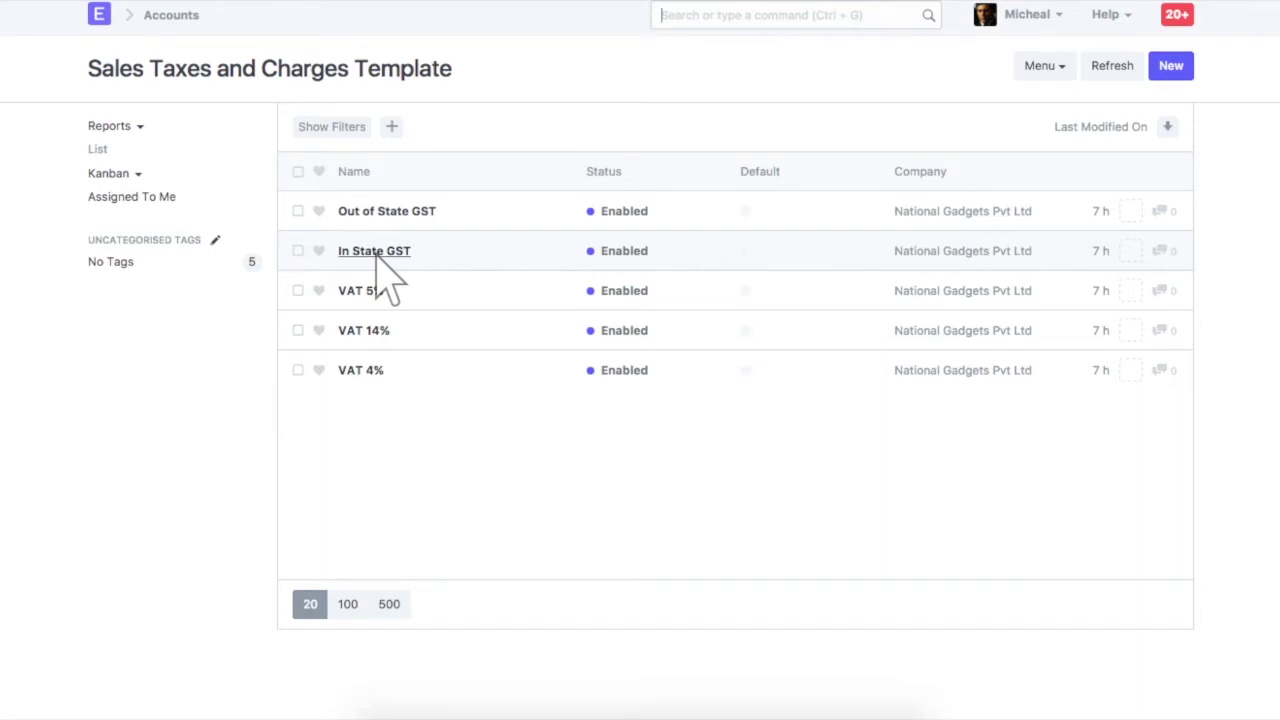
{"action": "left_click", "coordinate": [377, 256]}
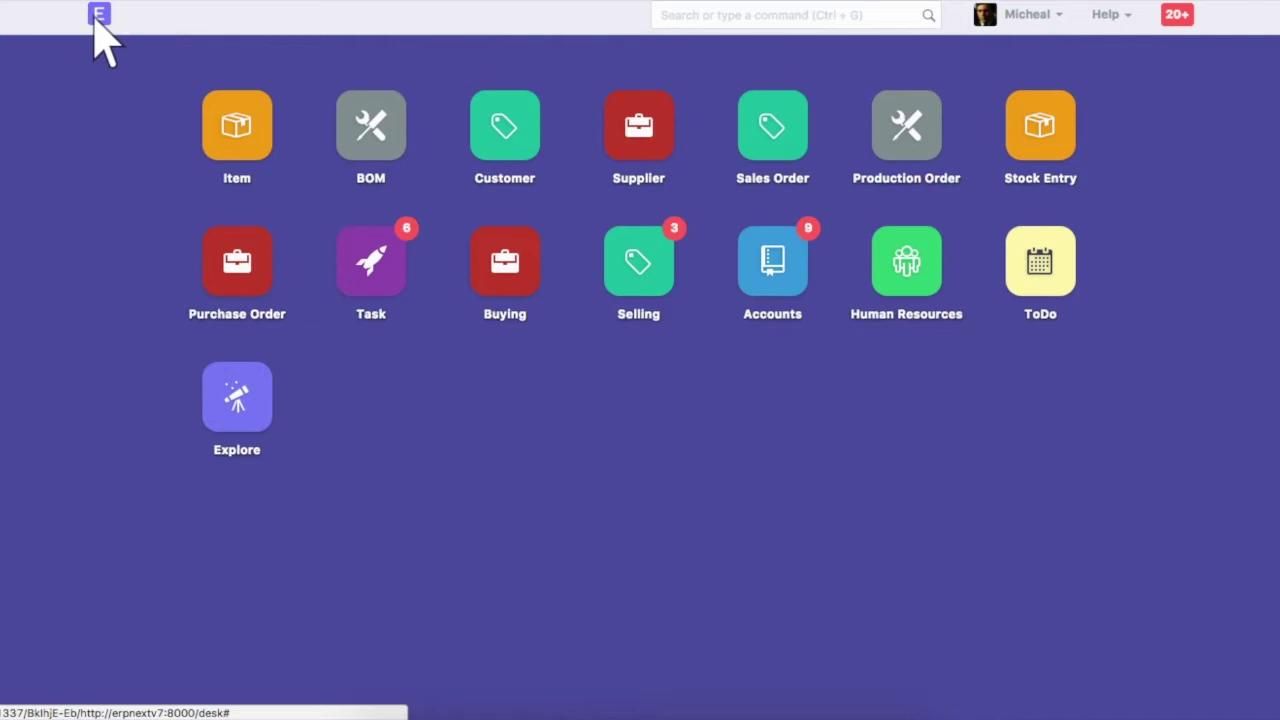
Open customer Pioneer Energy Solutions and start editing its billing address
{"action": "left_click", "coordinate": [798, 17]}
{"action": "type", "text": "customer"}
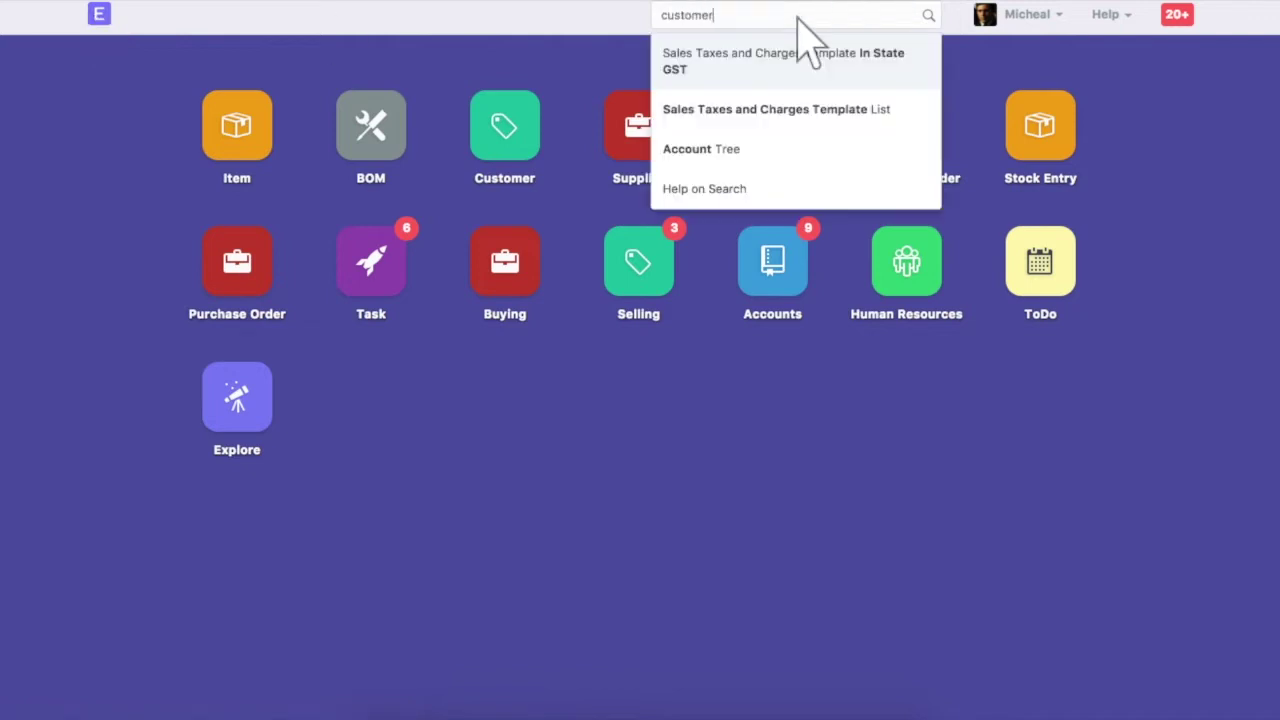
{"action": "left_click", "coordinate": [795, 92]}
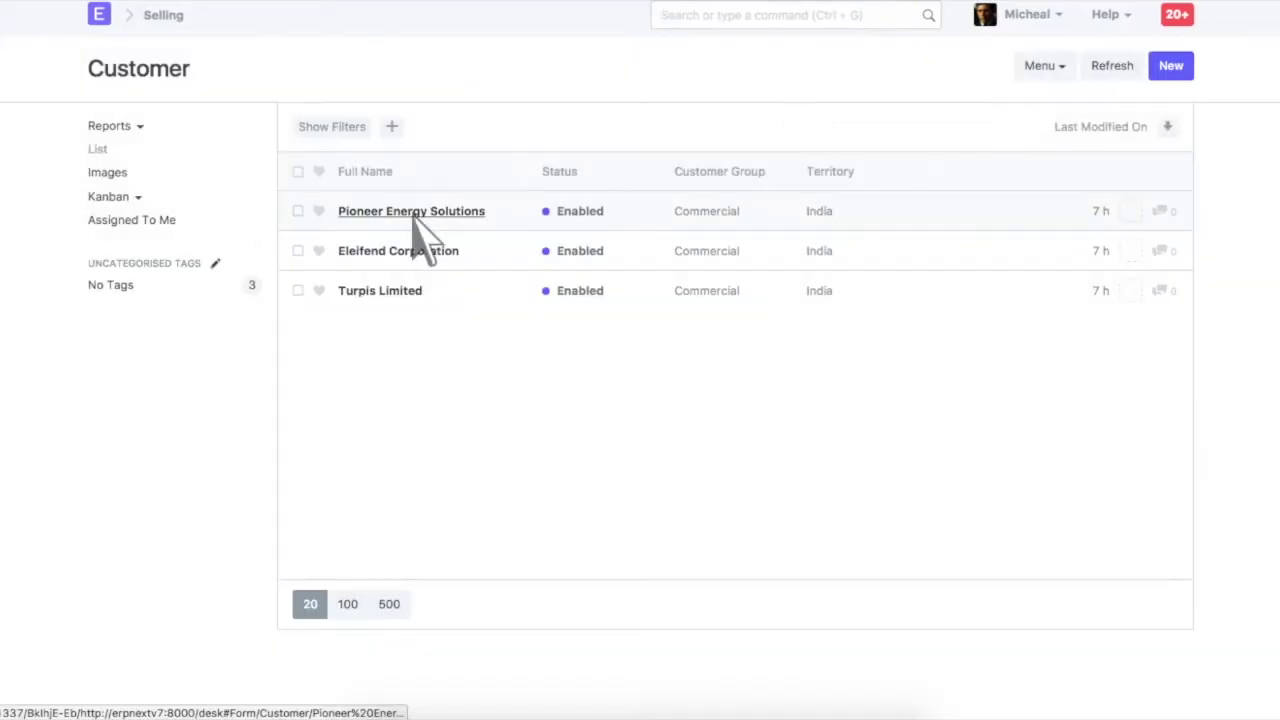
{"action": "left_click", "coordinate": [414, 212]}
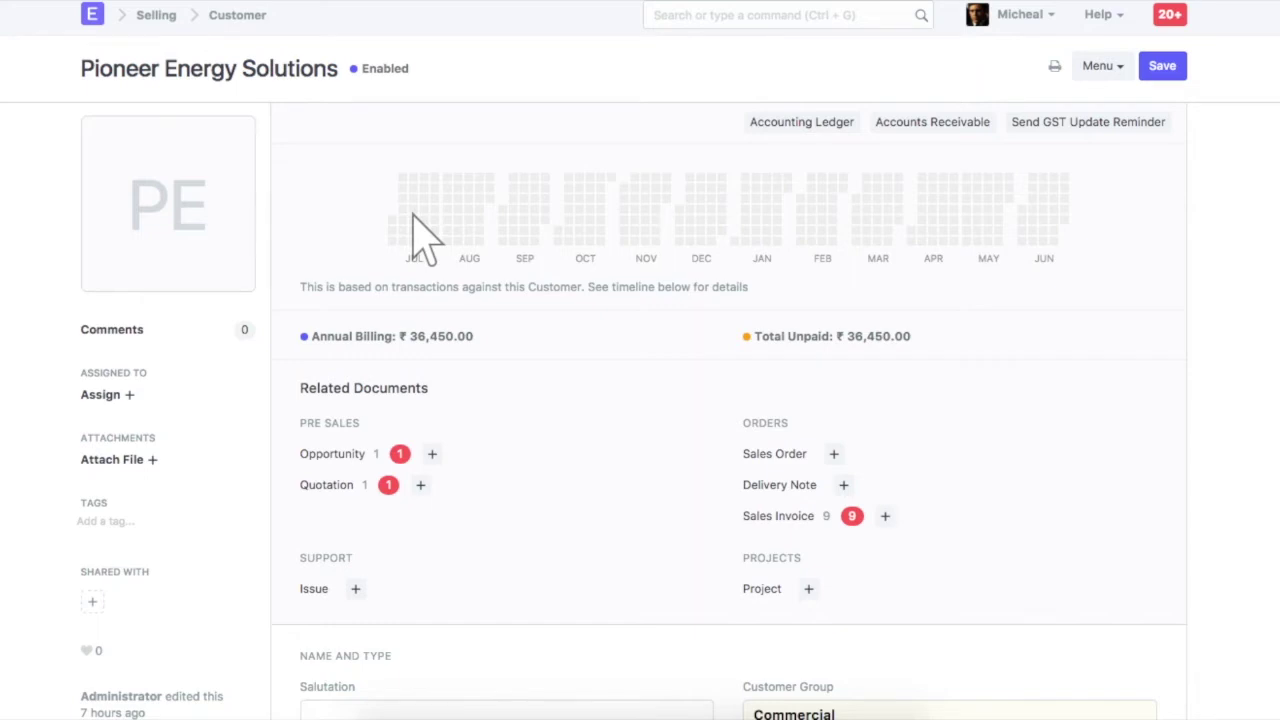
{"action": "scroll", "coordinate": [425, 240], "scroll_direction": "down", "scroll_amount": 9}
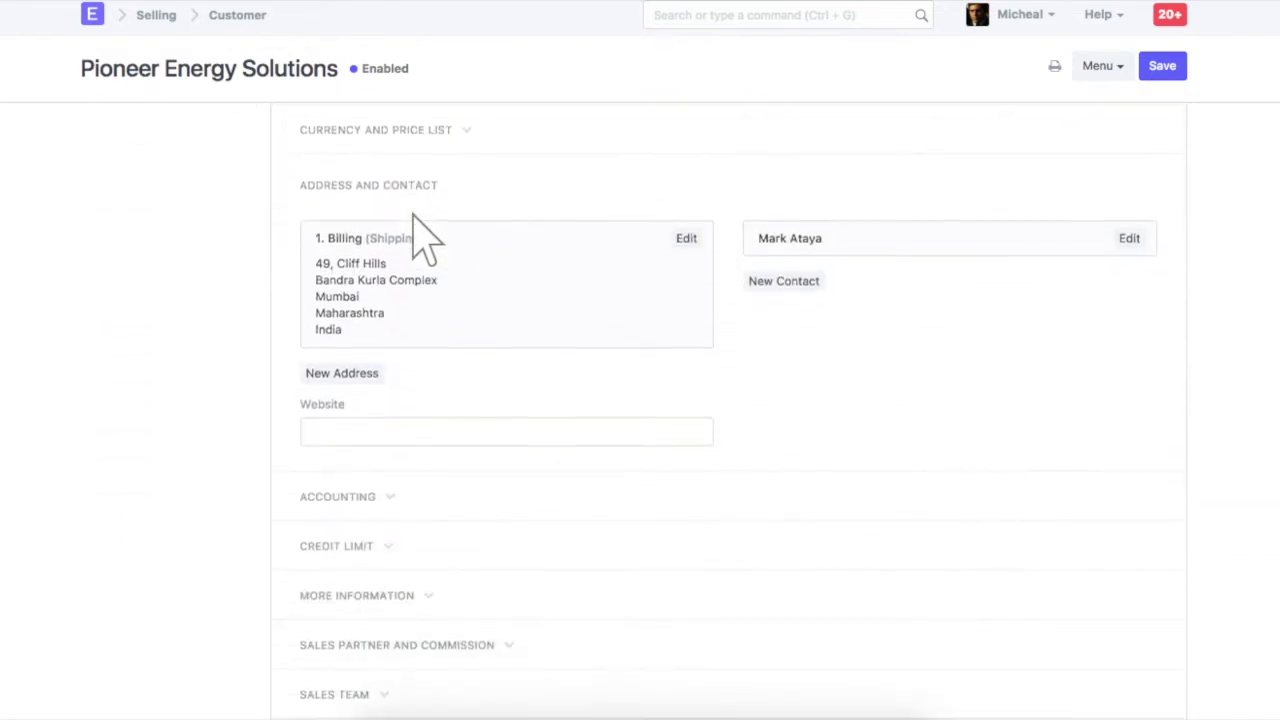
{"action": "left_click", "coordinate": [686, 238]}
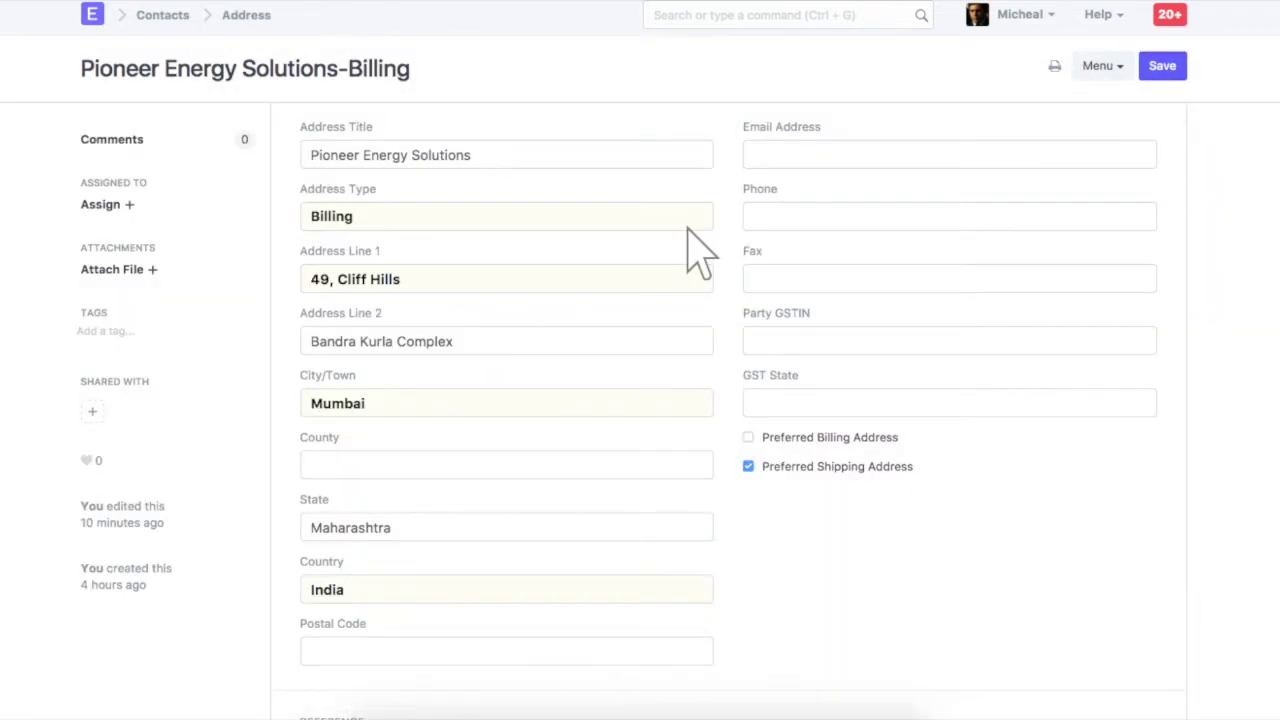
Enter the billing address's Party GSTIN, correct its prefix to state code 27, and save
{"action": "left_click", "coordinate": [952, 344]}
{"action": "left_click", "coordinate": [1163, 68]}
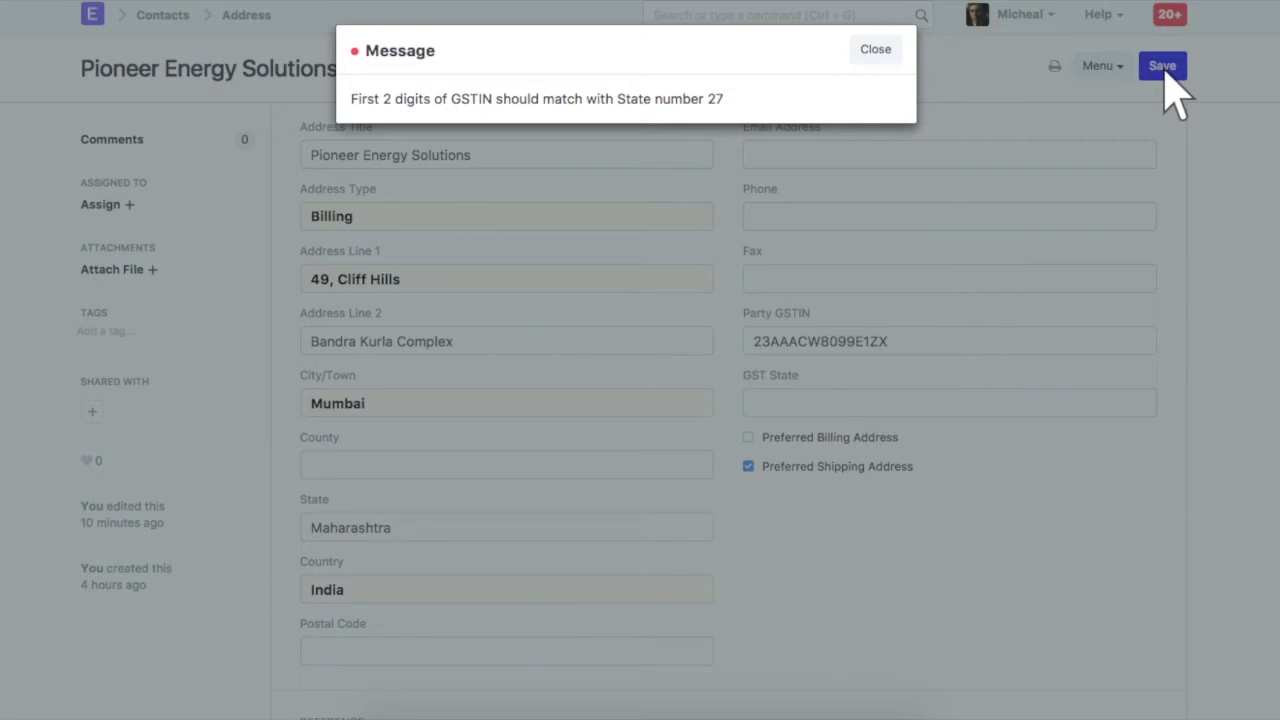
{"action": "left_click", "coordinate": [877, 49]}
{"action": "double_click", "coordinate": [952, 343]}
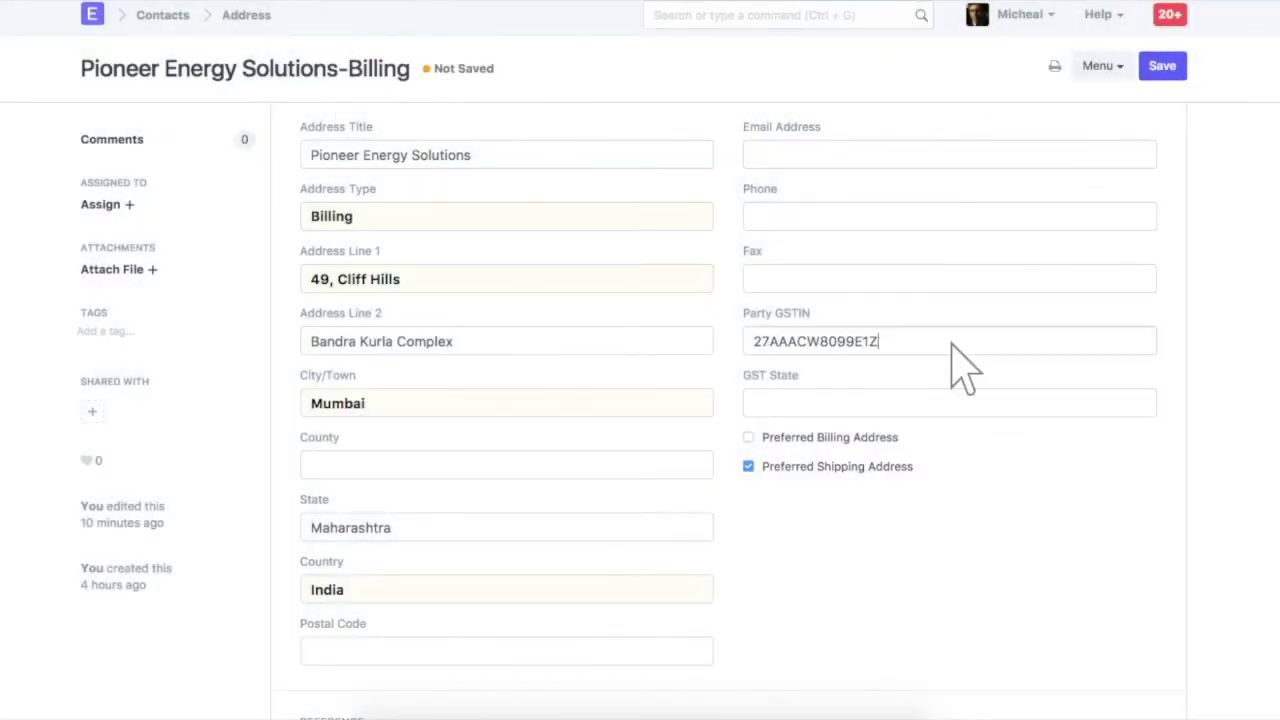
{"action": "left_click", "coordinate": [1164, 68]}
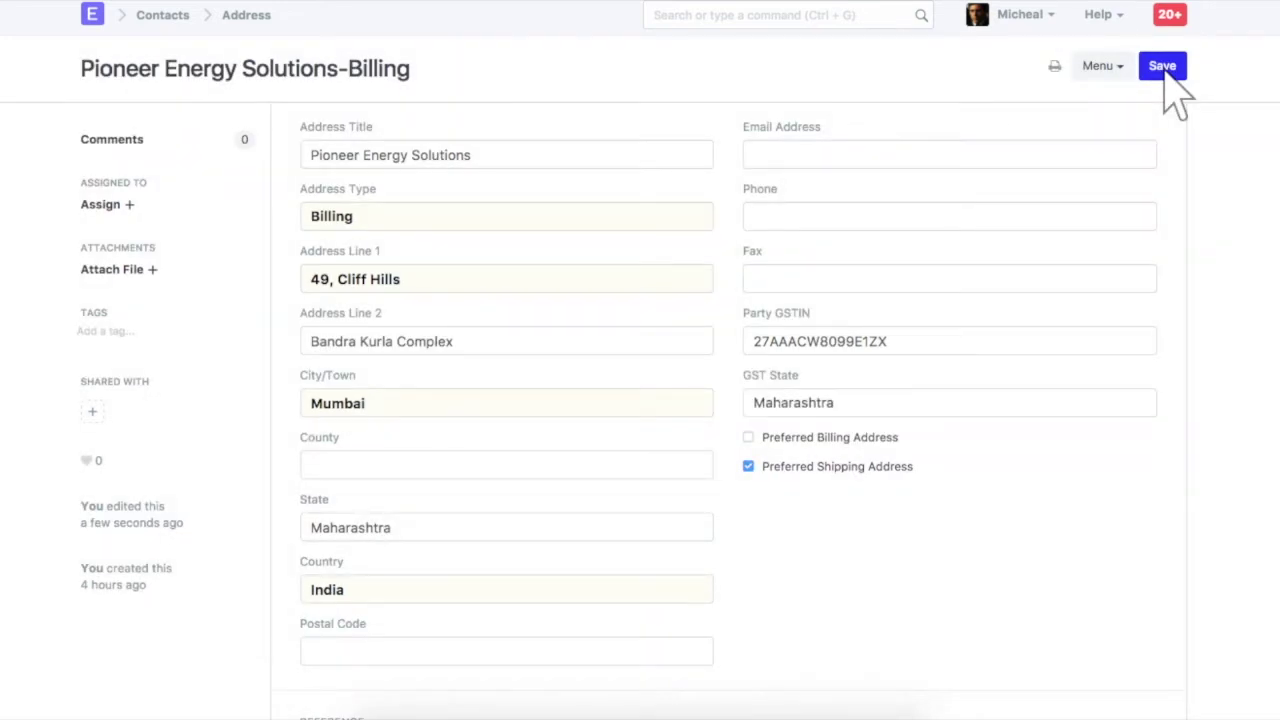
{"action": "left_click", "coordinate": [790, 16]}
Review National Gadgets Pvt Ltd's company record, including its Maharashtra billing address and GSTIN
{"action": "type", "text": "comp"}
{"action": "left_click", "coordinate": [785, 92]}
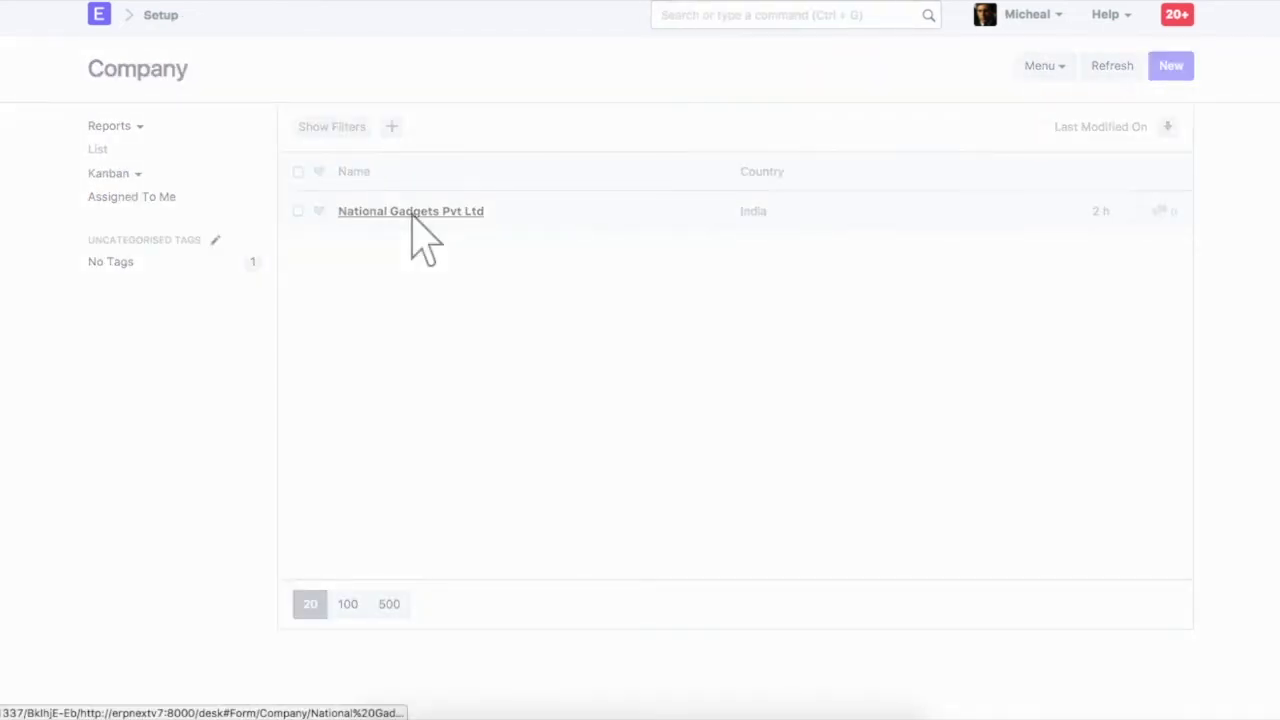
{"action": "left_click", "coordinate": [413, 212]}
{"action": "scroll", "coordinate": [423, 235], "scroll_direction": "down", "scroll_amount": 15}
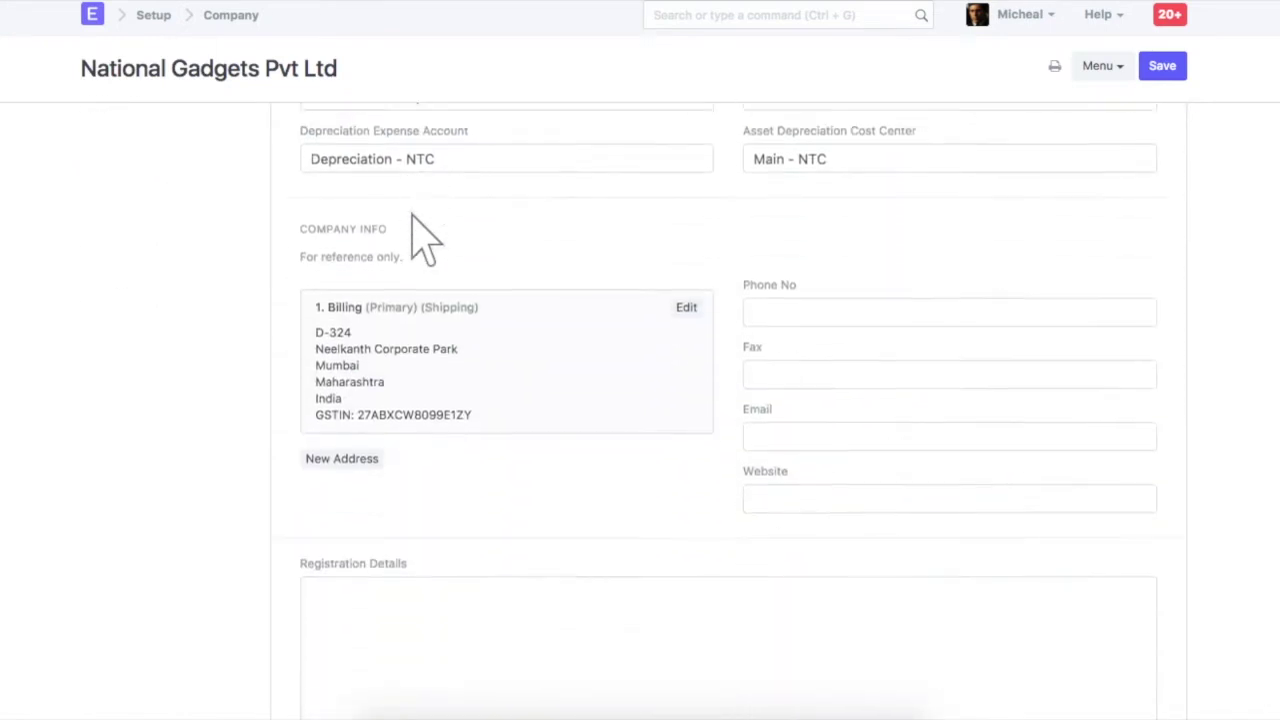
{"action": "scroll", "coordinate": [423, 235], "scroll_direction": "down", "scroll_amount": 1}
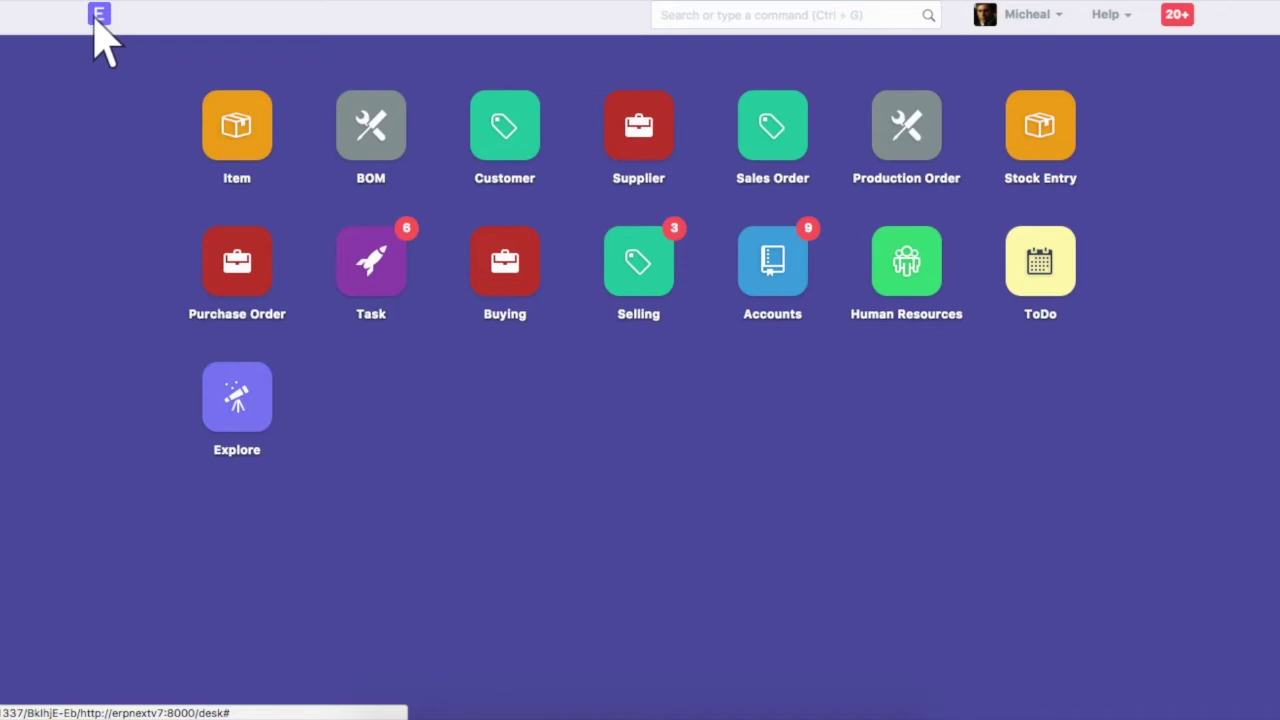
{"action": "left_click", "coordinate": [800, 18]}
Open the Xiaomi Redmi 3 item, set its GST HSN Code to 85176270 and save it
{"action": "type", "text": "ite"}
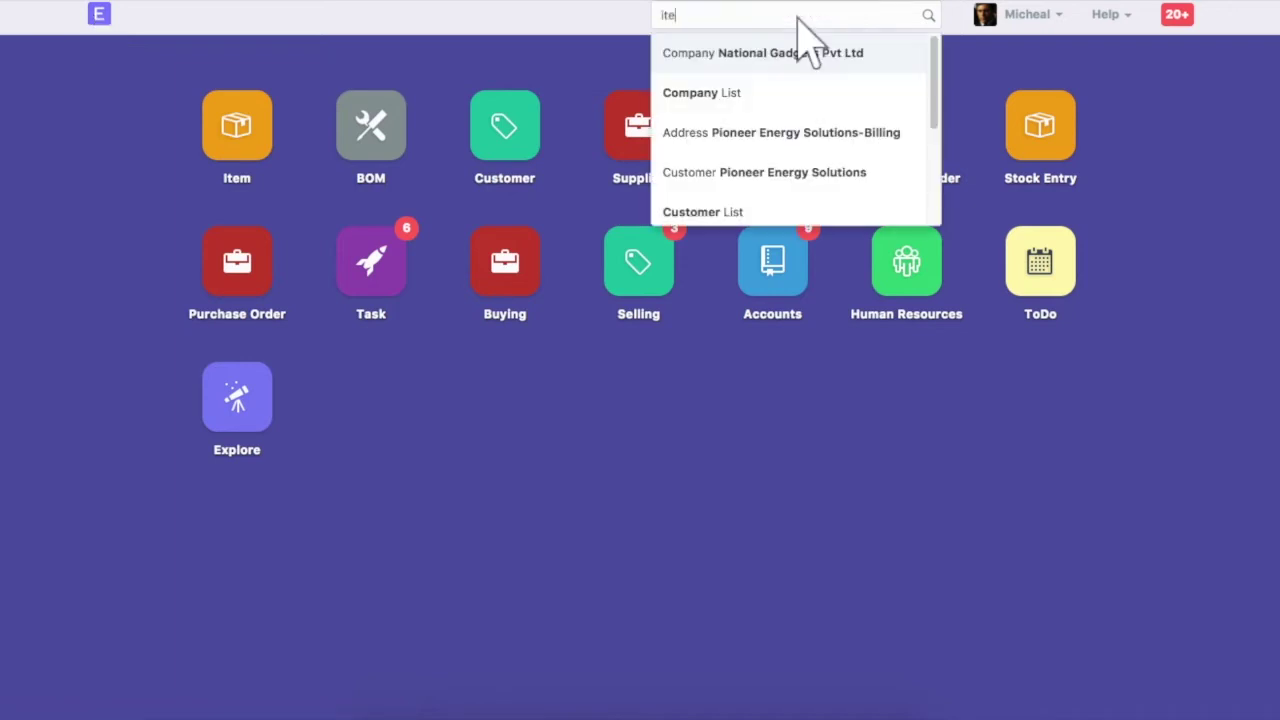
{"action": "left_click", "coordinate": [790, 93]}
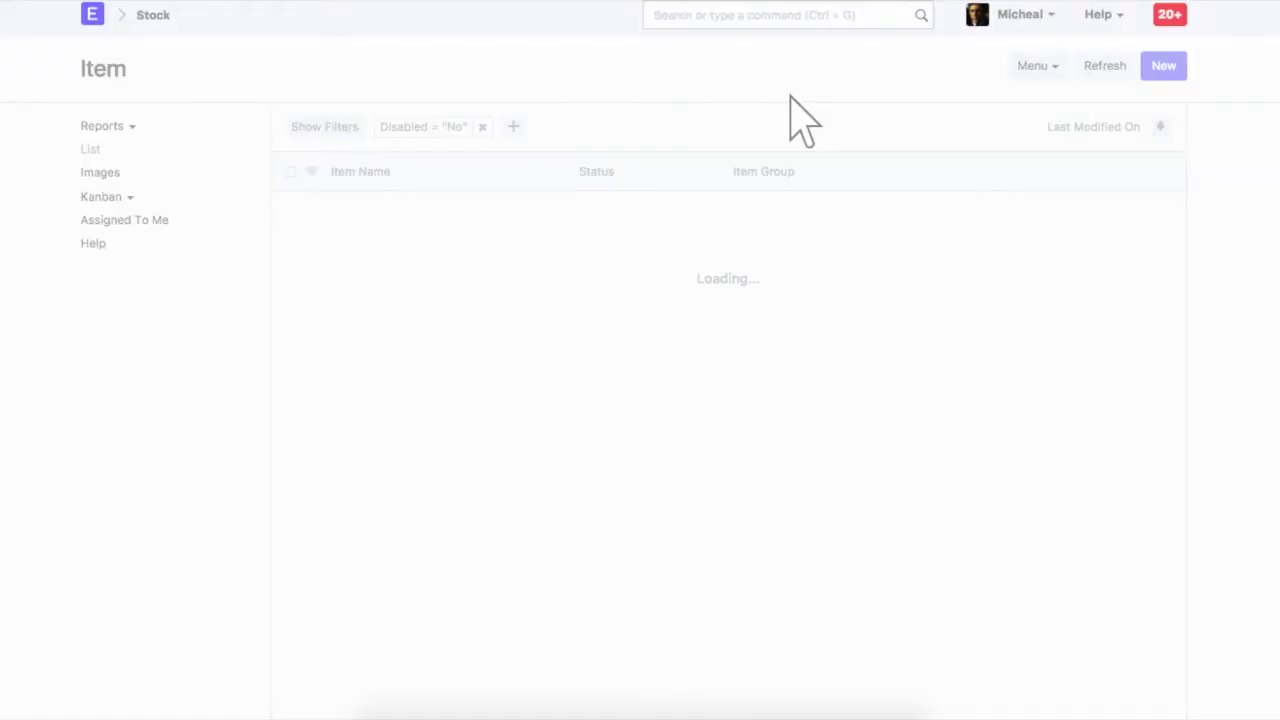
{"action": "left_click", "coordinate": [386, 214]}
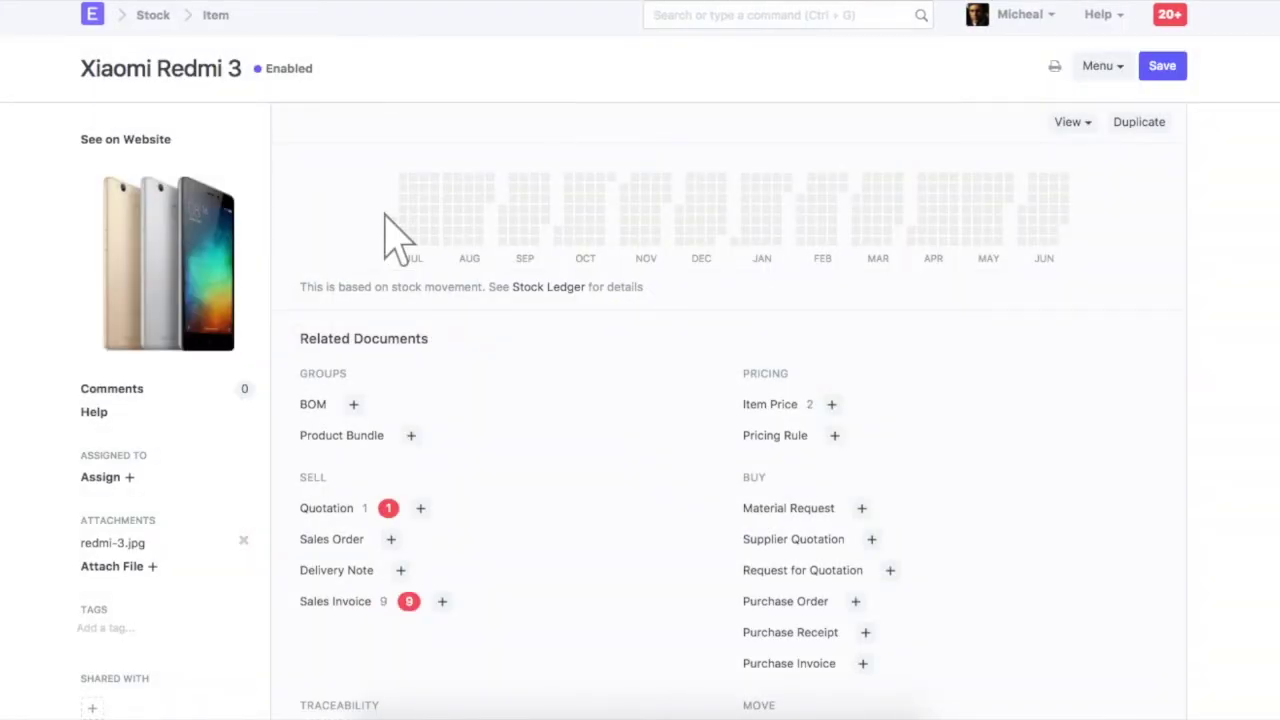
{"action": "scroll", "coordinate": [397, 237], "scroll_direction": "down", "scroll_amount": 8}
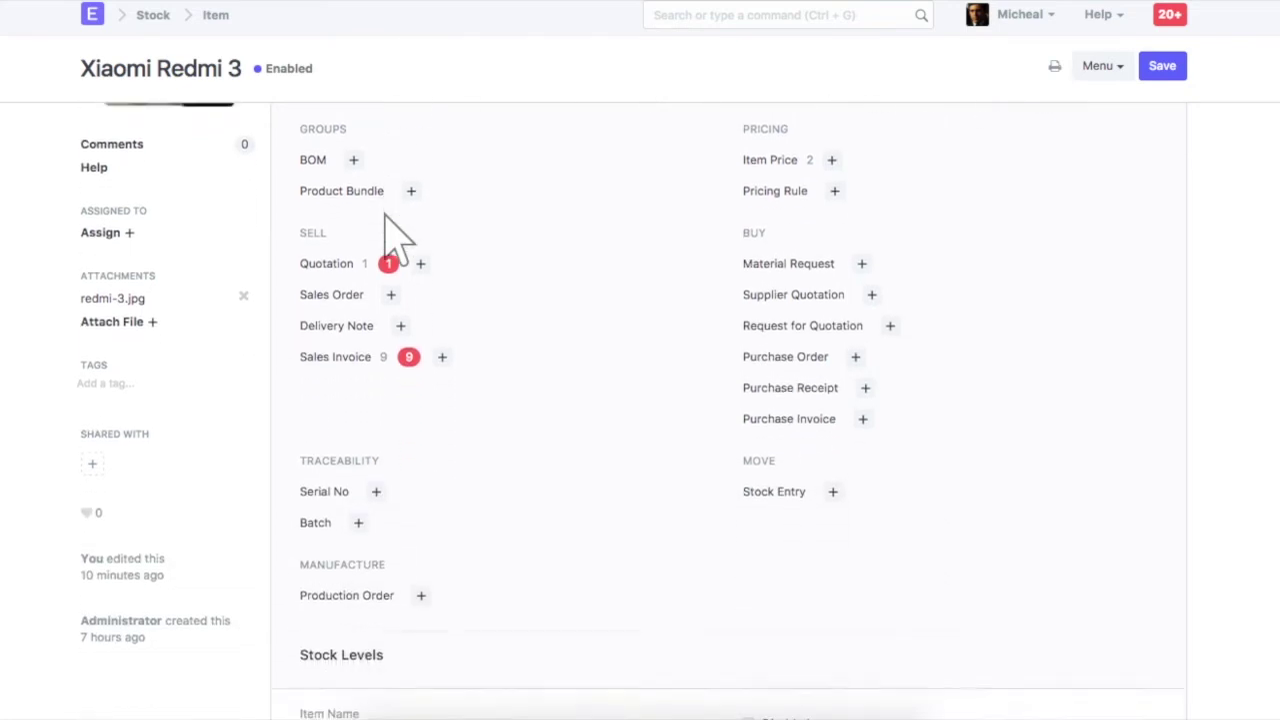
{"action": "scroll", "coordinate": [397, 237], "scroll_direction": "down", "scroll_amount": 1}
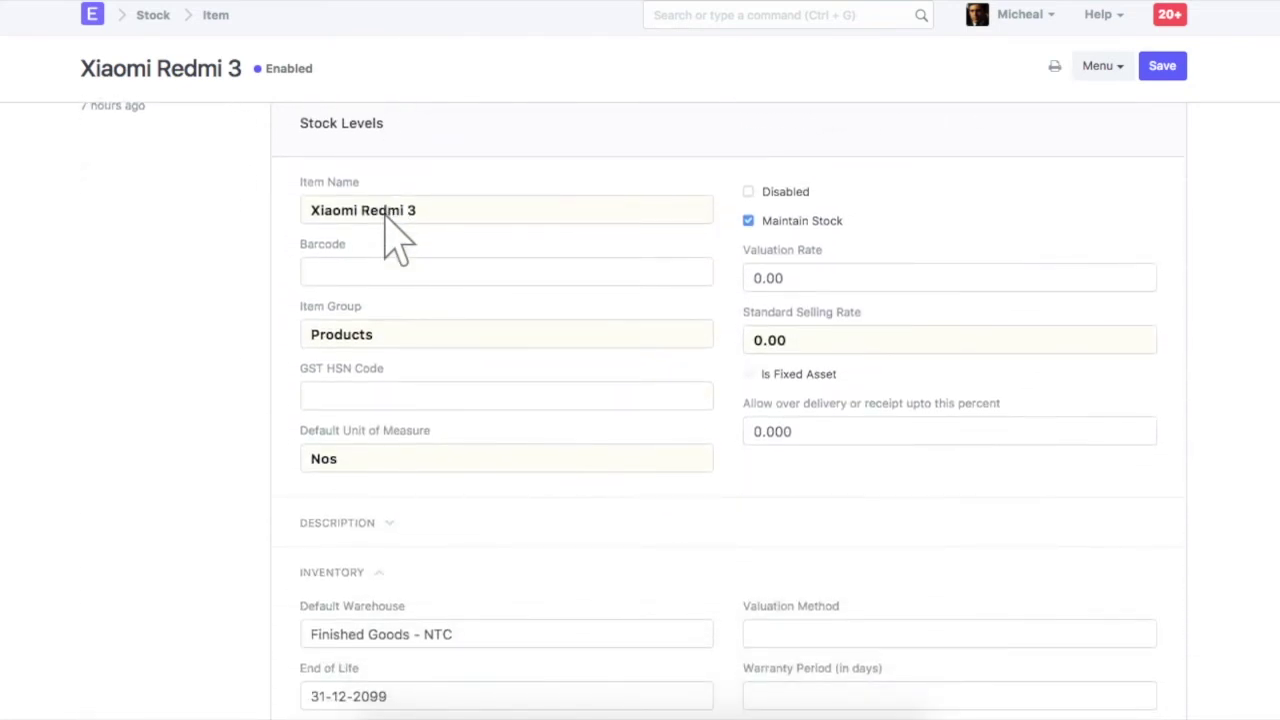
{"action": "left_click", "coordinate": [510, 395]}
{"action": "type", "text": "85176270"}
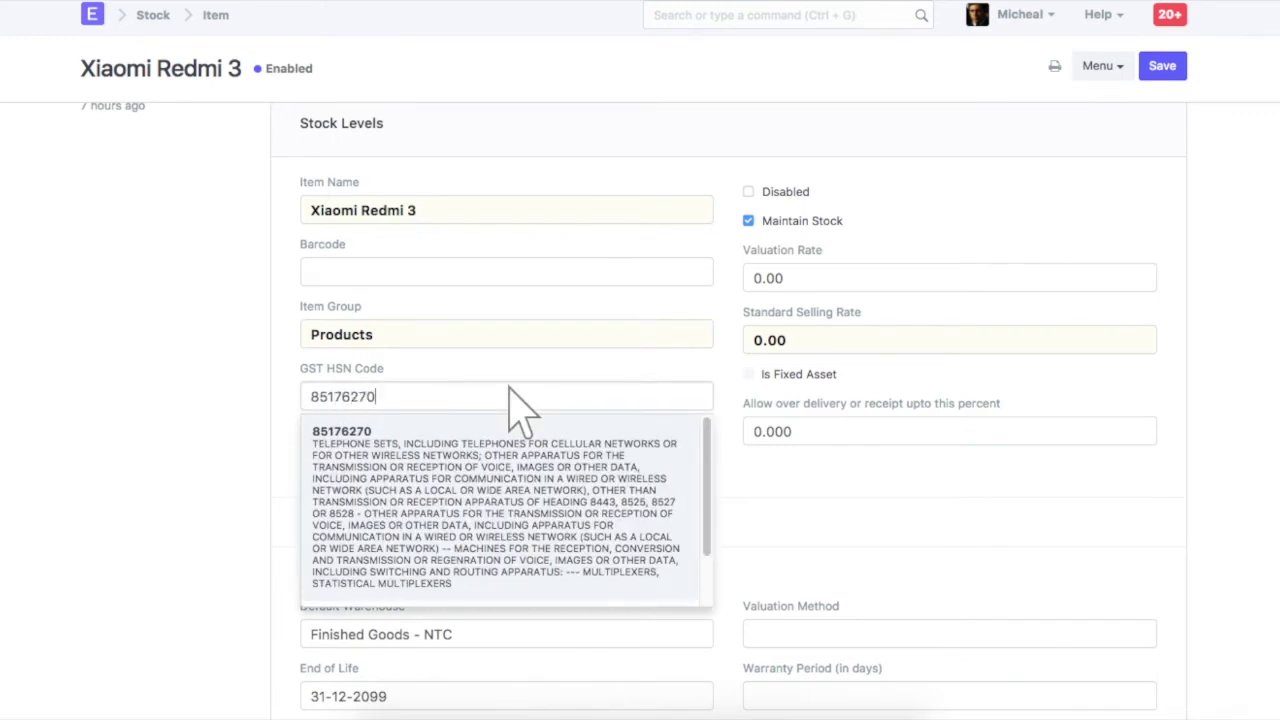
{"action": "left_click", "coordinate": [503, 510]}
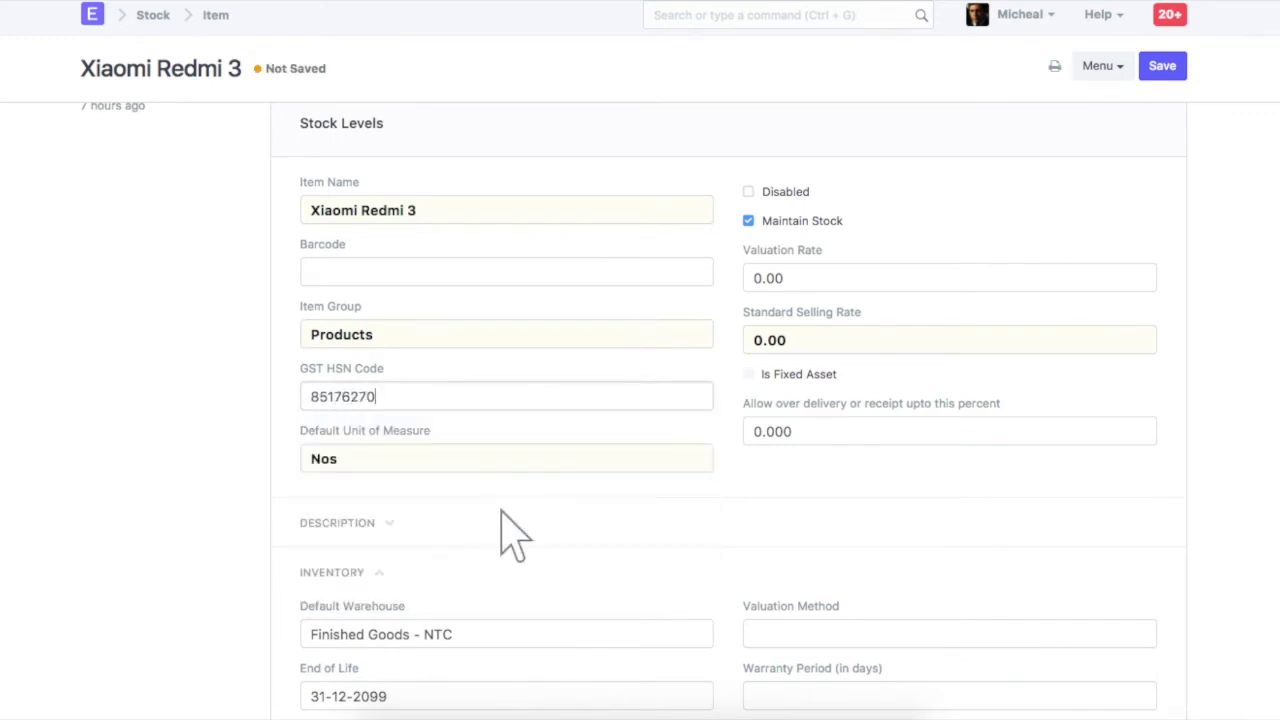
{"action": "left_click", "coordinate": [1163, 68]}
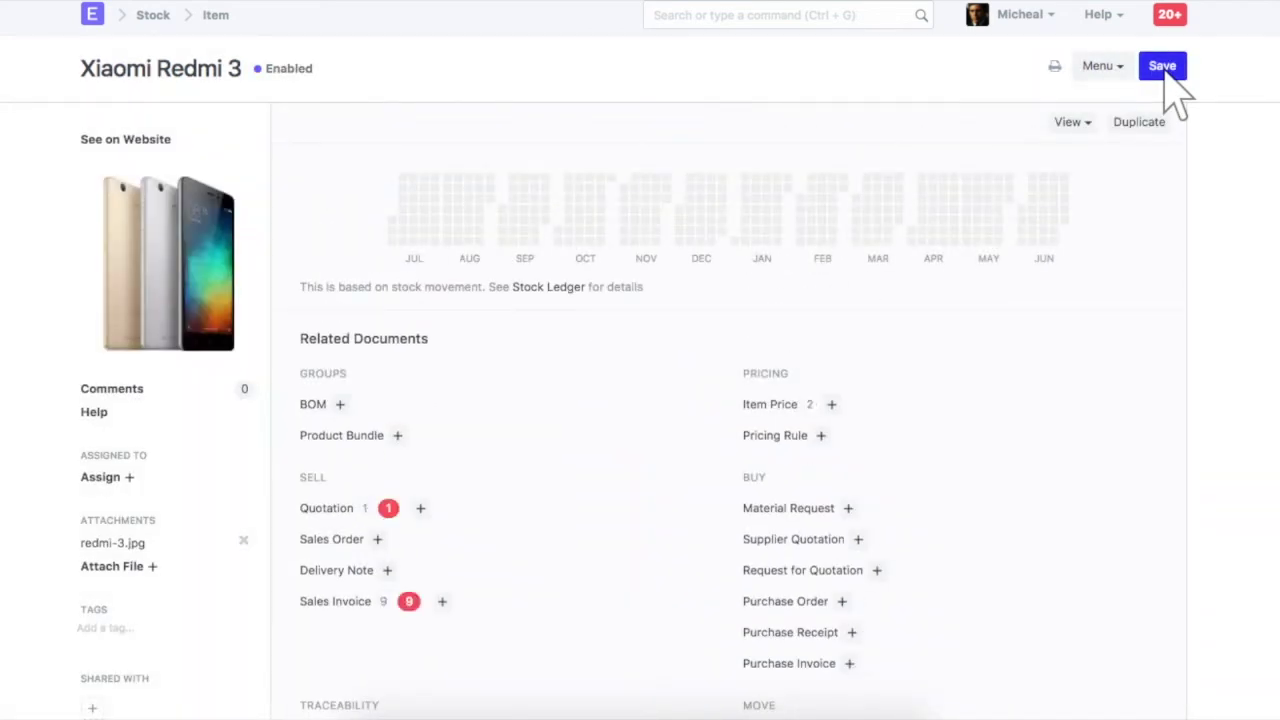
In Xiaomi Redmi 3's Item Tax table, add a first row with tax account IGST - NTC
{"action": "scroll", "coordinate": [1164, 72], "scroll_direction": "down", "scroll_amount": 20}
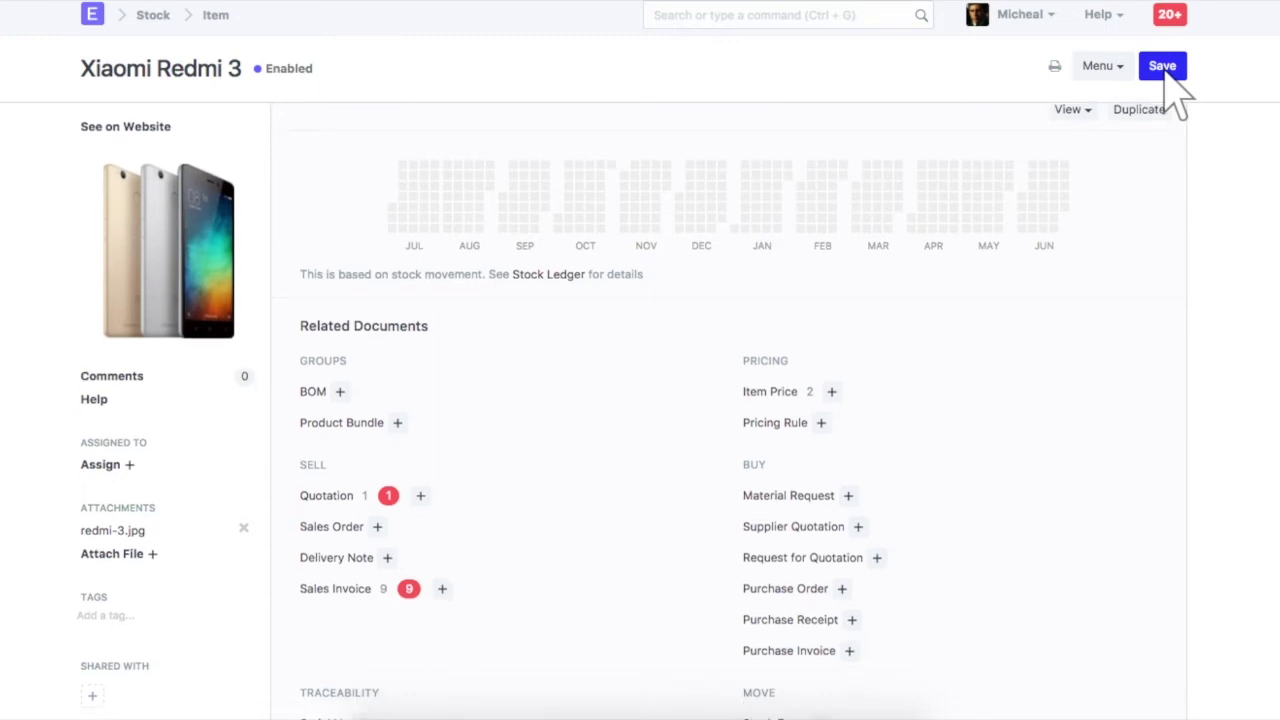
{"action": "scroll", "coordinate": [857, 137], "scroll_direction": "down", "scroll_amount": 3}
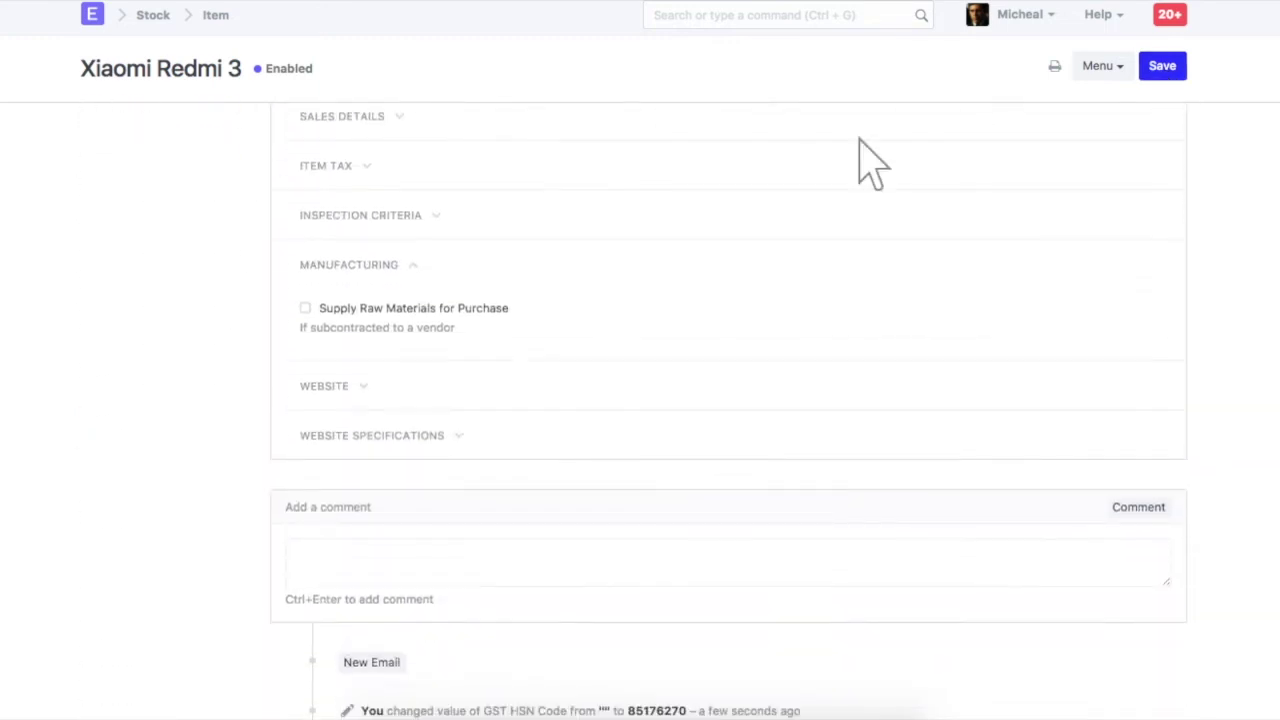
{"action": "left_click", "coordinate": [737, 168]}
{"action": "left_click", "coordinate": [347, 324]}
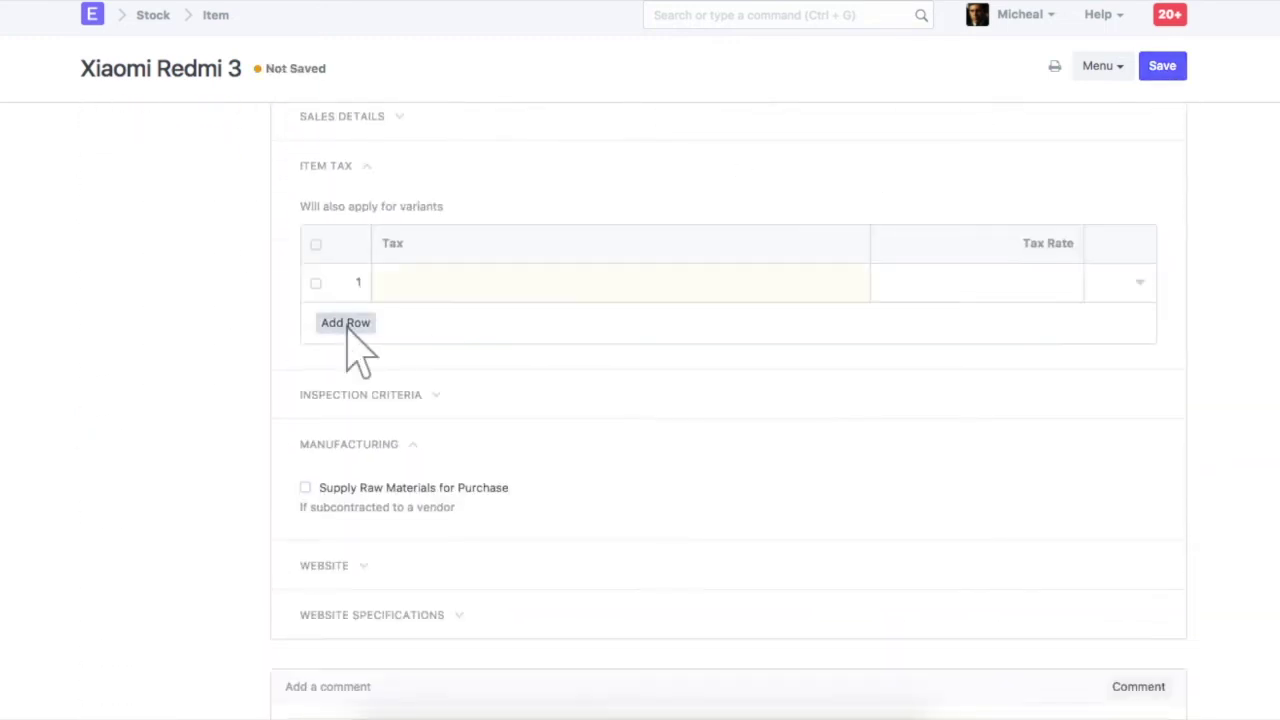
{"action": "left_click", "coordinate": [1140, 282]}
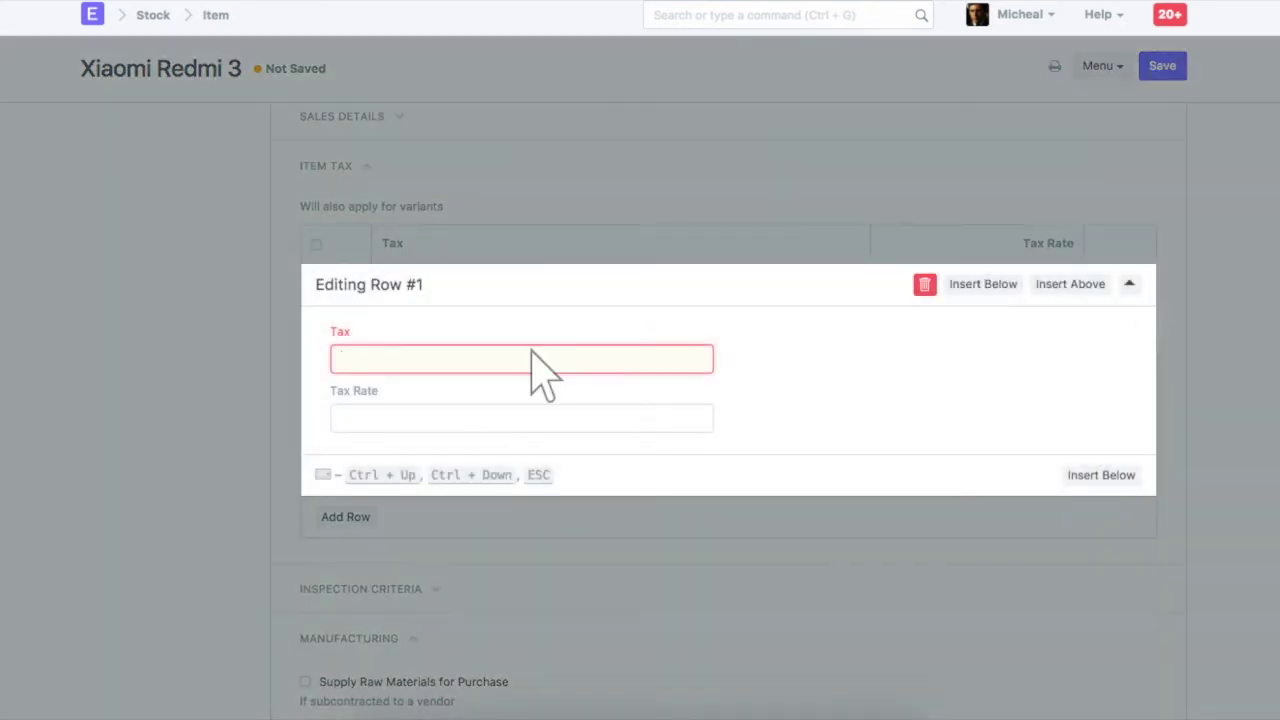
{"action": "type", "text": "igst - ntc"}
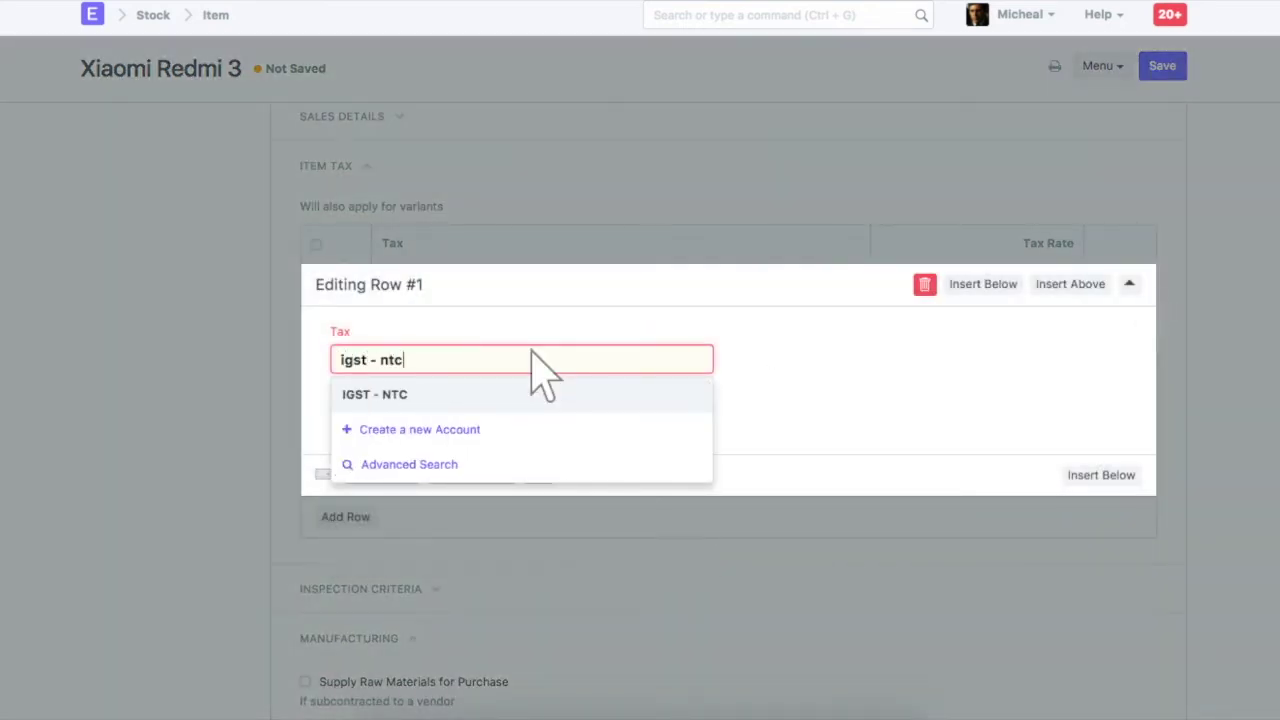
{"action": "left_click", "coordinate": [523, 398]}
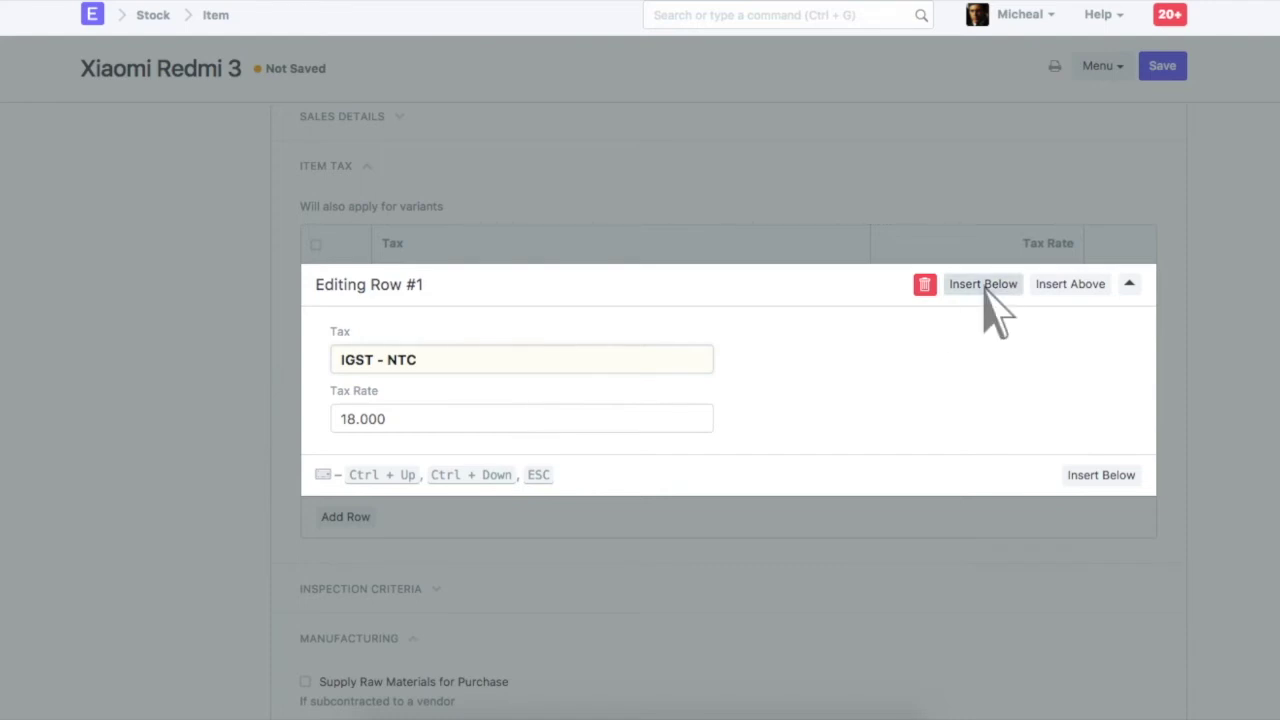
Add CGST - NTC and SGST - NTC rows below the IGST row
{"action": "left_click", "coordinate": [988, 288]}
{"action": "left_click", "coordinate": [534, 398]}
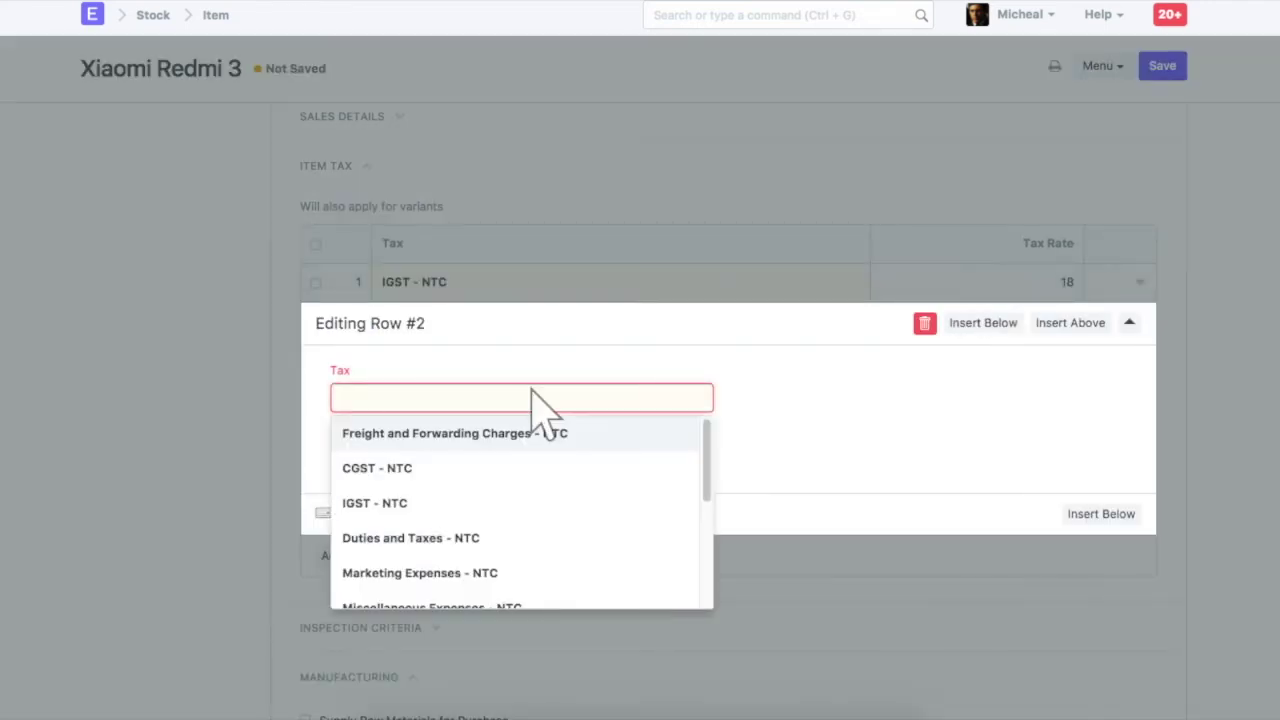
{"action": "type", "text": "cgst - ntc"}
{"action": "key", "text": "Return"}
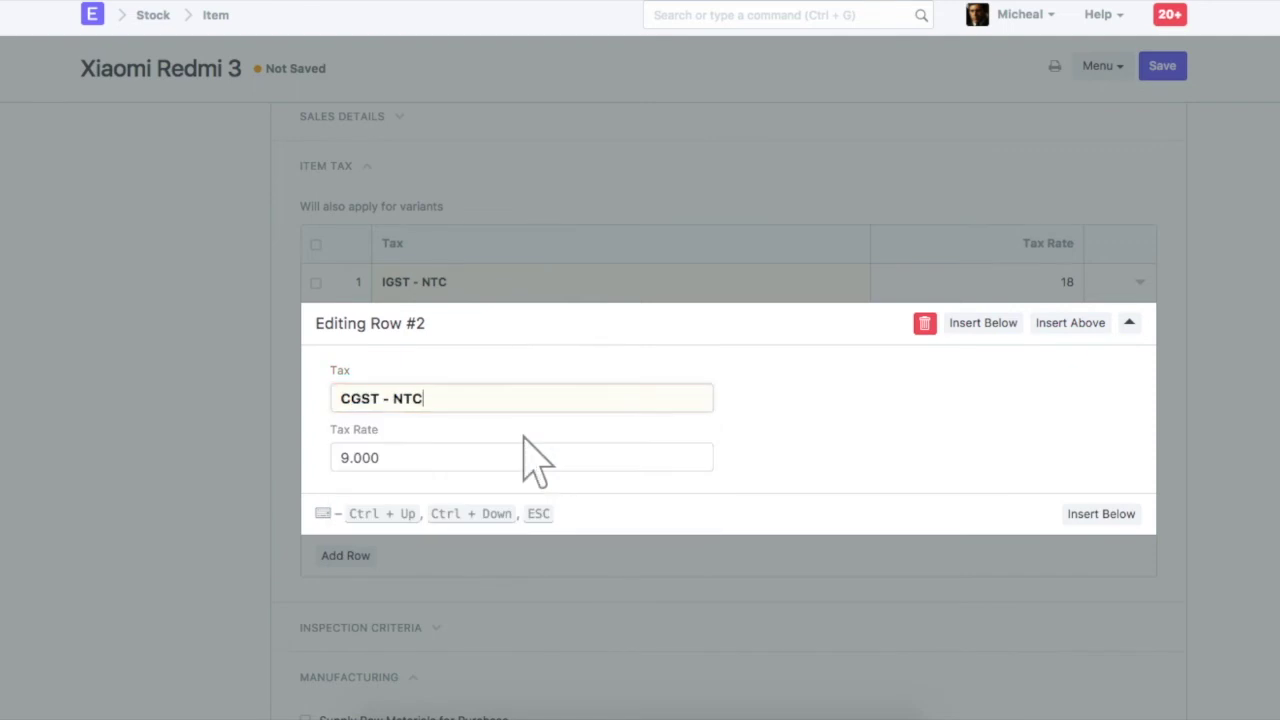
{"action": "left_click", "coordinate": [985, 322]}
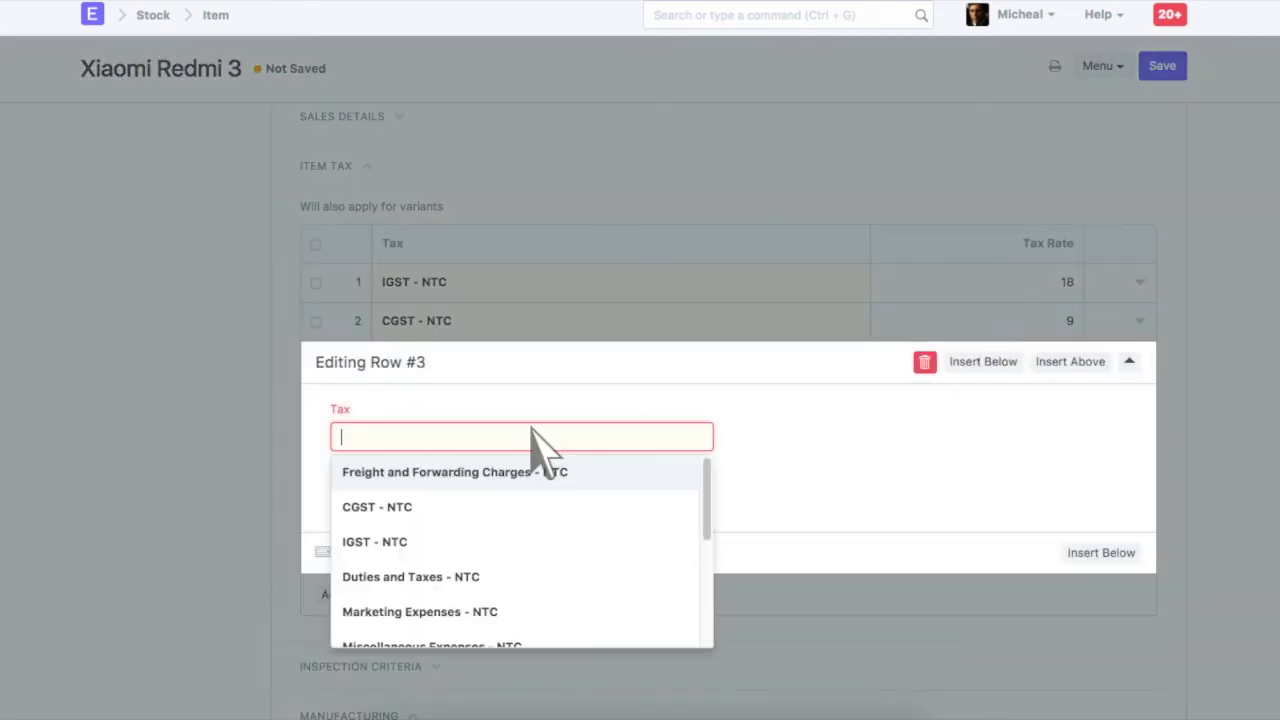
{"action": "type", "text": "sgst - ntc"}
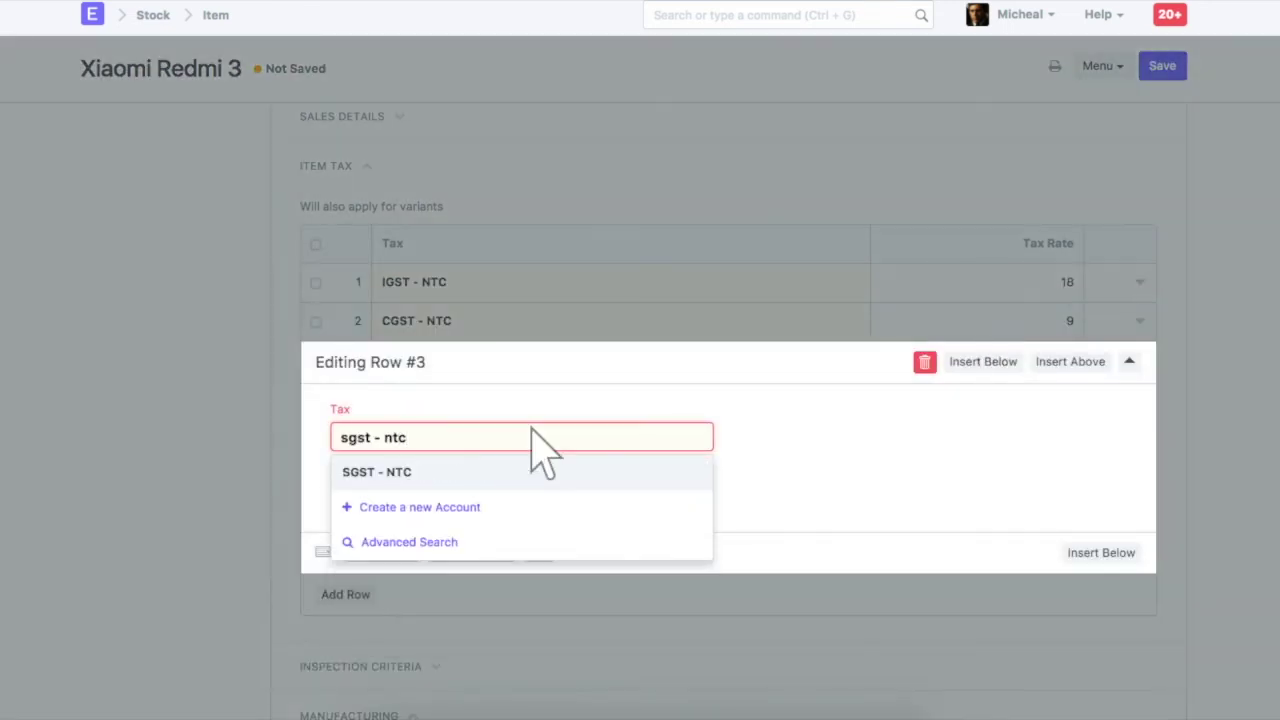
{"action": "left_click", "coordinate": [525, 472]}
{"action": "key", "text": "Escape"}
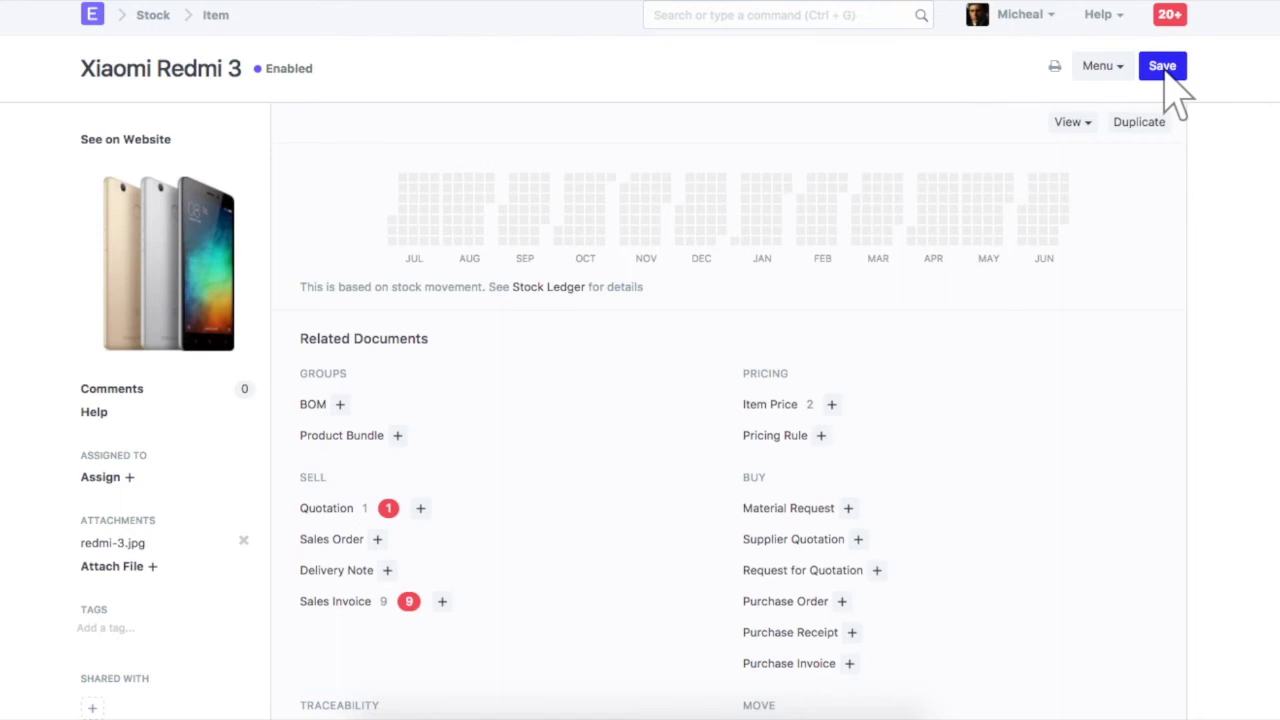
Create a new sales invoice with customer Pioneer Energy Solutions
{"action": "left_click", "coordinate": [790, 17]}
{"action": "type", "text": "new sales in"}
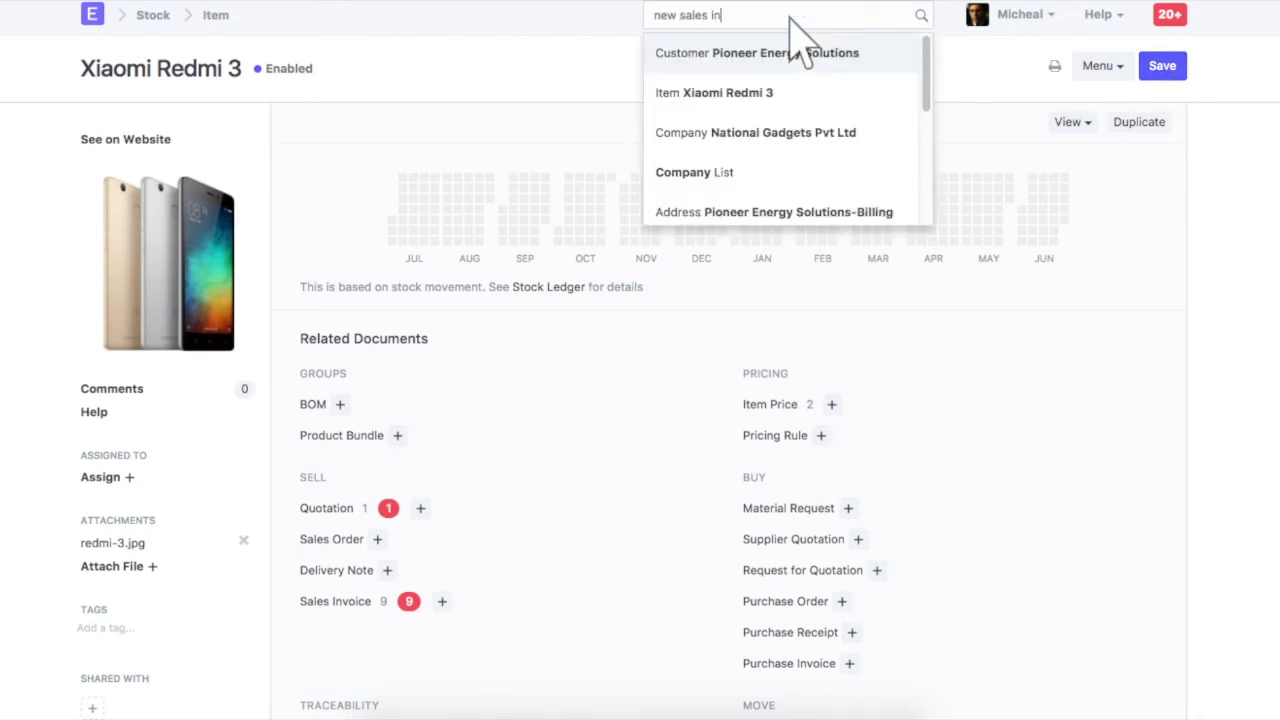
{"action": "type", "text": "v"}
{"action": "left_click", "coordinate": [796, 91]}
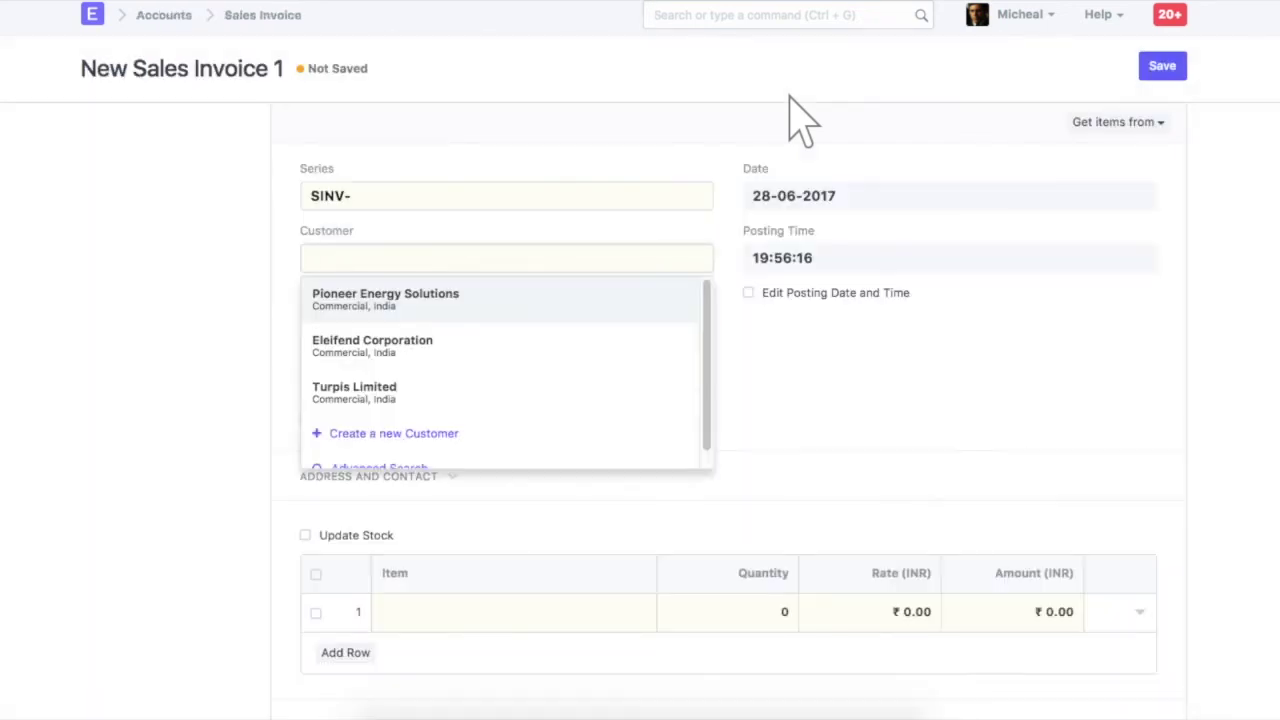
{"action": "type", "text": "pioneer"}
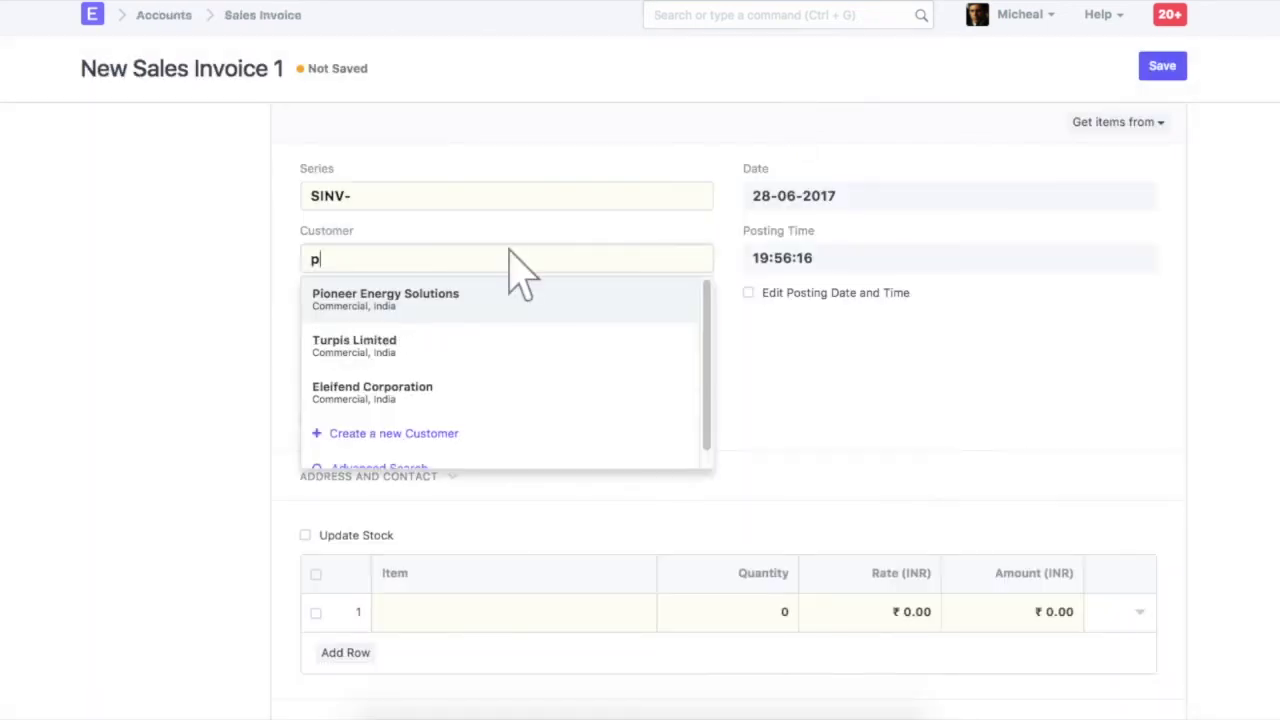
{"action": "left_click", "coordinate": [512, 297]}
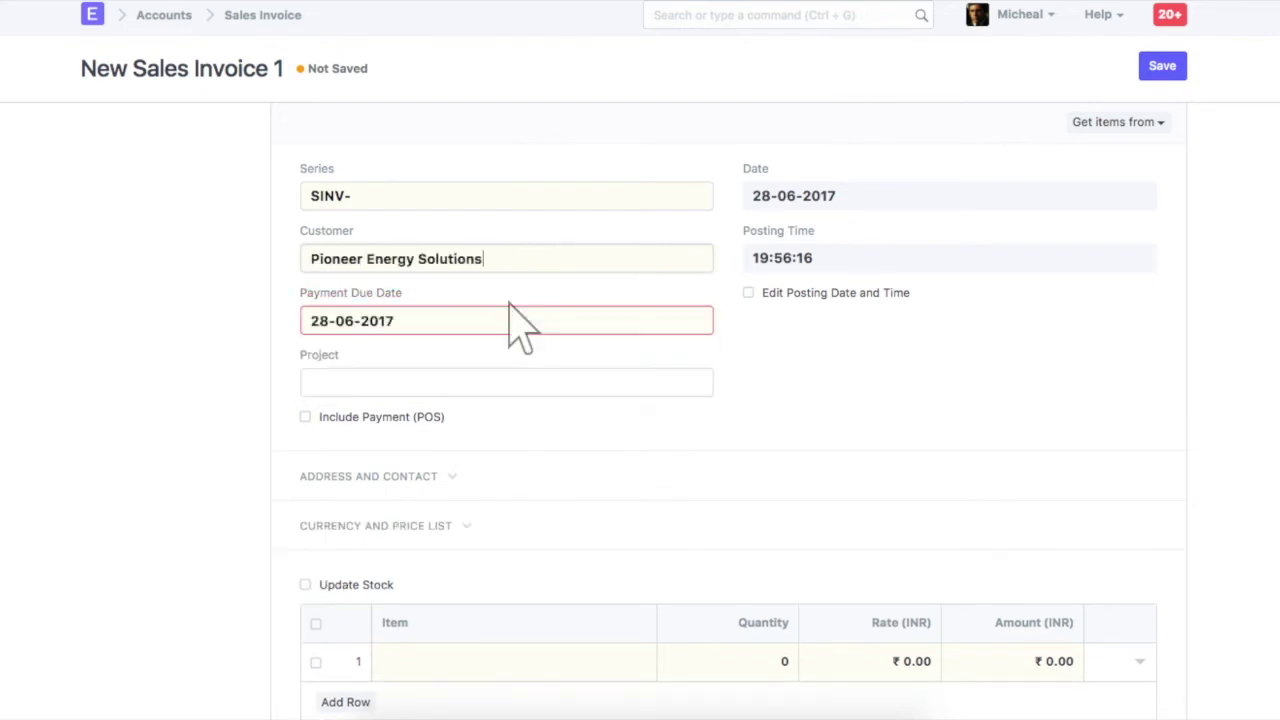
{"action": "scroll", "coordinate": [745, 500], "scroll_direction": "down", "scroll_amount": 5}
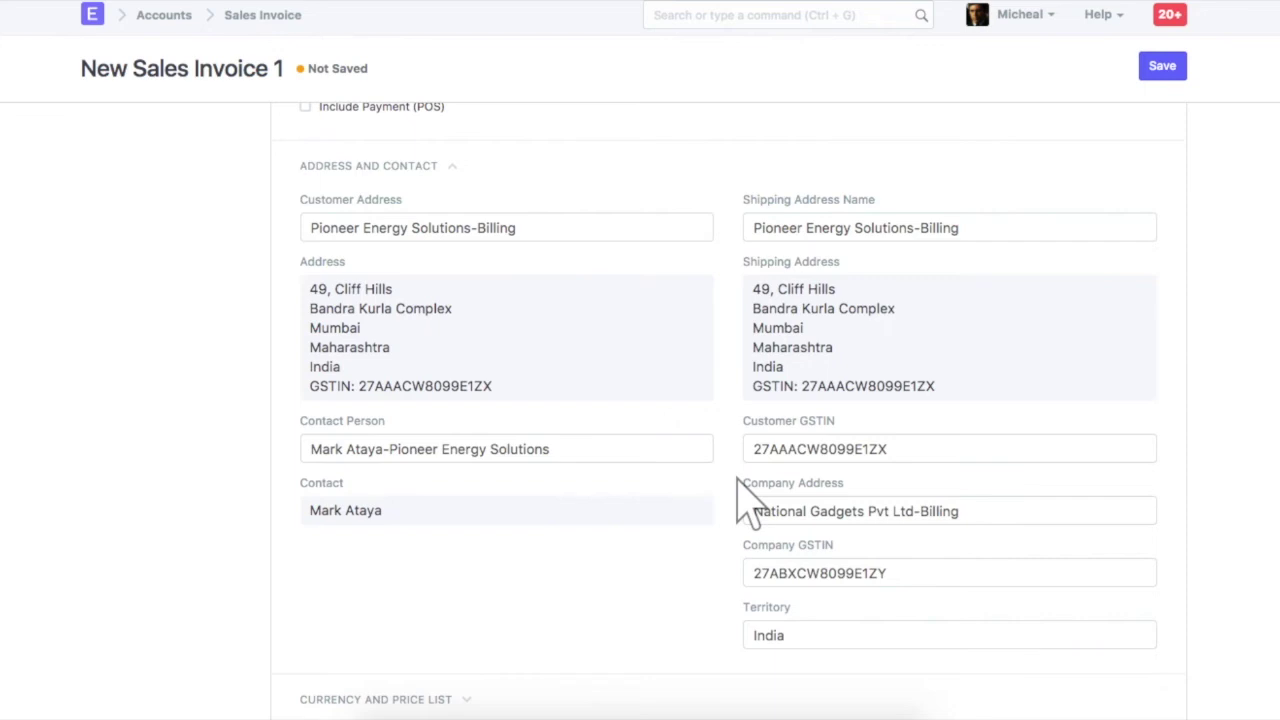
{"action": "scroll", "coordinate": [745, 500], "scroll_direction": "down", "scroll_amount": 3}
Set the invoice's first item row to Xiaomi Redmi 3
{"action": "left_click", "coordinate": [1141, 666]}
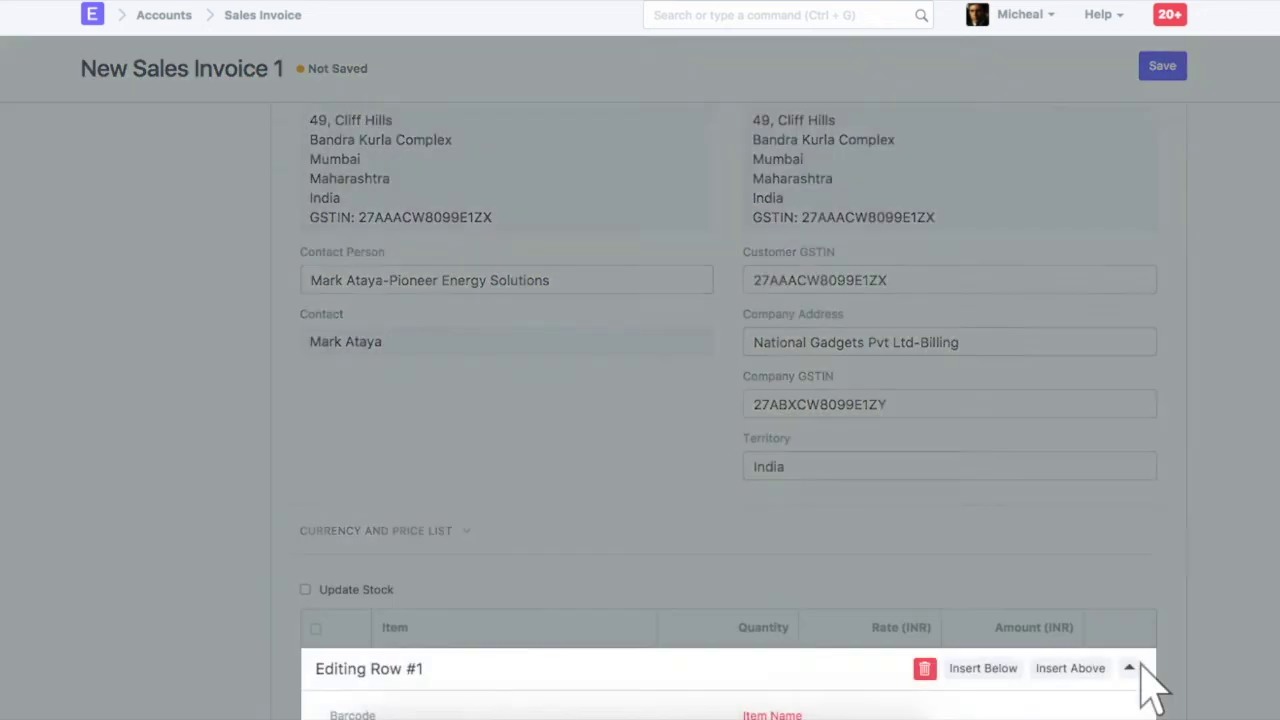
{"action": "left_click", "coordinate": [523, 417]}
{"action": "type", "text": "xiao"}
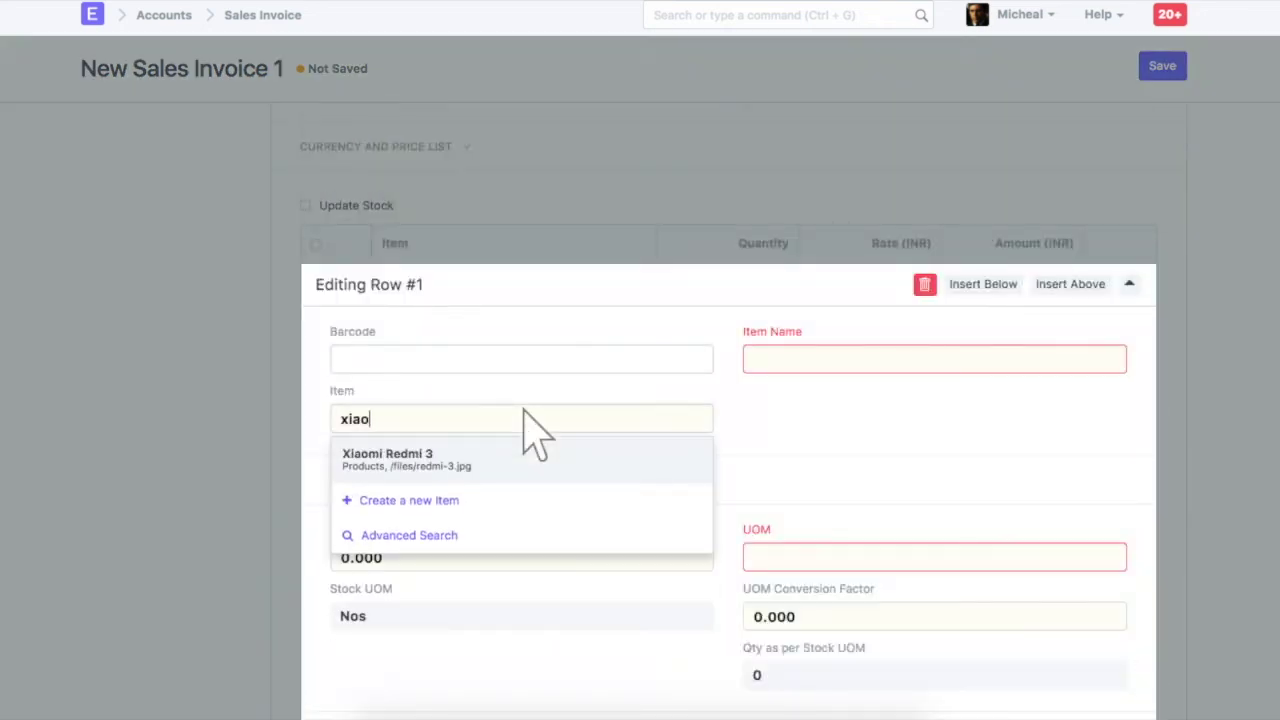
{"action": "type", "text": "mi redmi 3"}
{"action": "key", "text": "Return"}
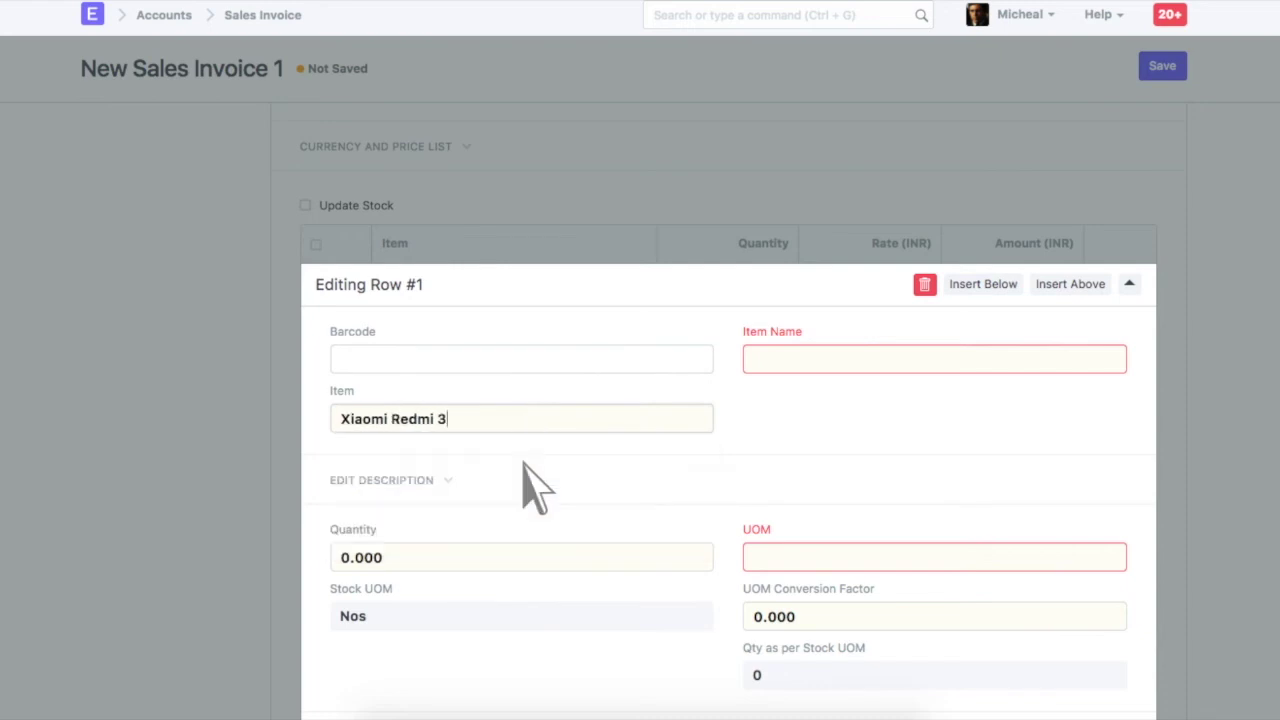
{"action": "scroll", "coordinate": [530, 480], "scroll_direction": "down", "scroll_amount": 5}
{"action": "scroll", "coordinate": [535, 487], "scroll_direction": "up", "scroll_amount": 3}
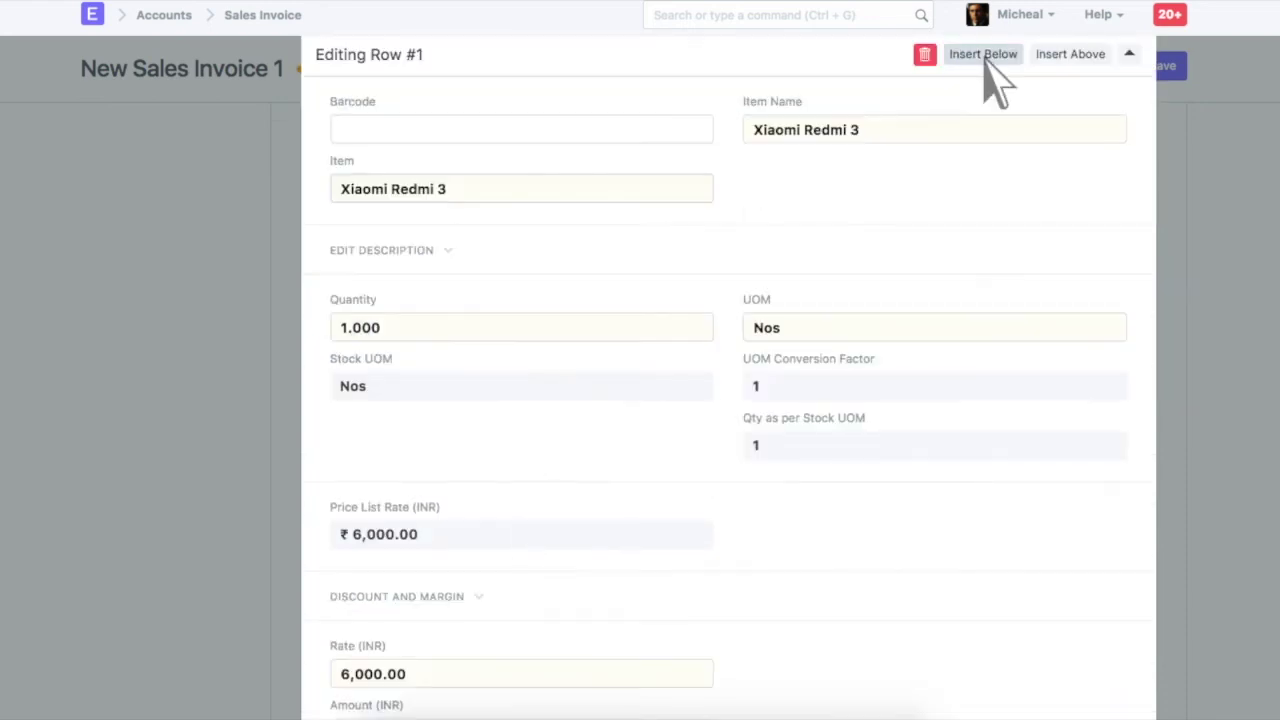
Add Mobile Phone Cover as the second invoice item
{"action": "left_click", "coordinate": [984, 56]}
{"action": "left_click", "coordinate": [523, 225]}
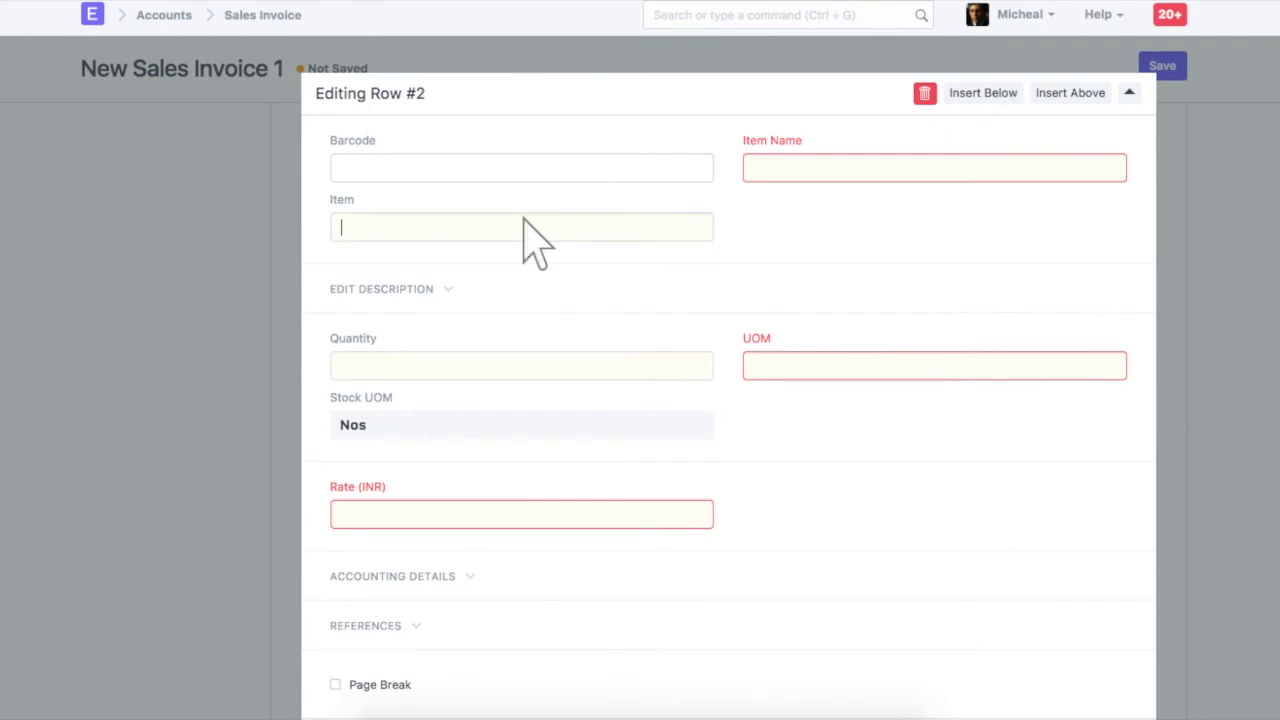
{"action": "type", "text": "mobile phone cover"}
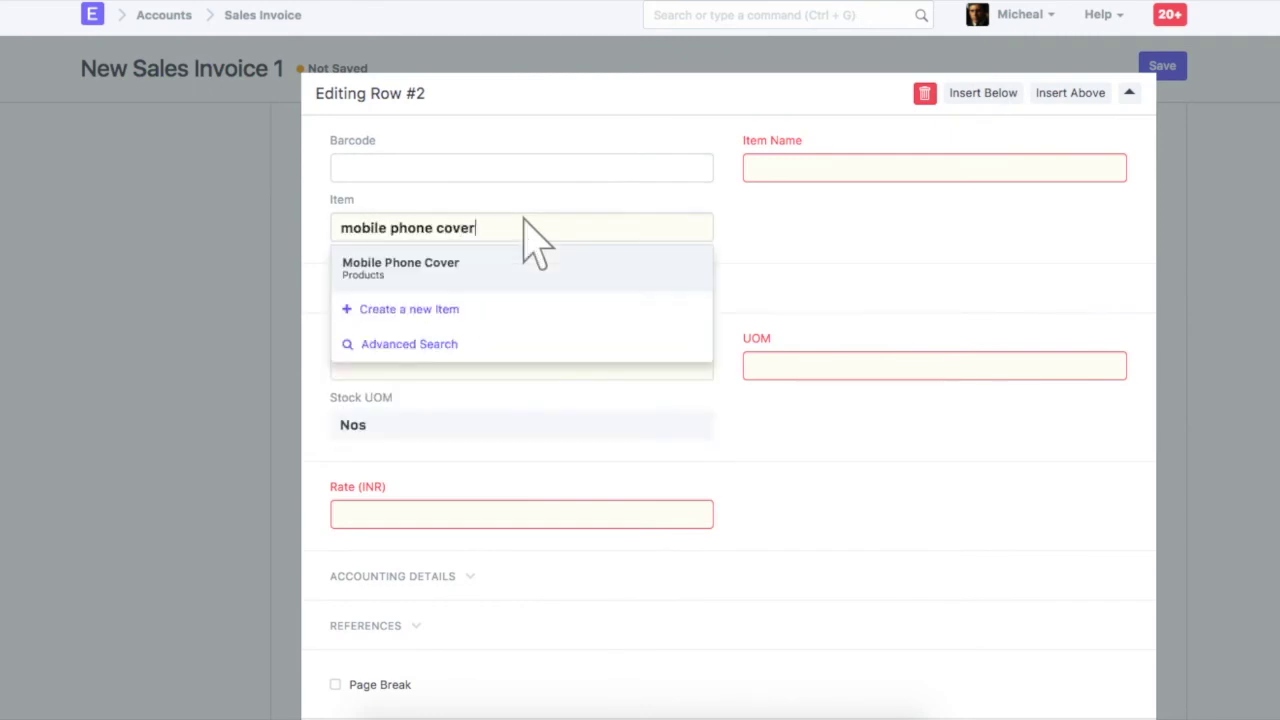
{"action": "left_click", "coordinate": [524, 270]}
{"action": "key", "text": "Escape"}
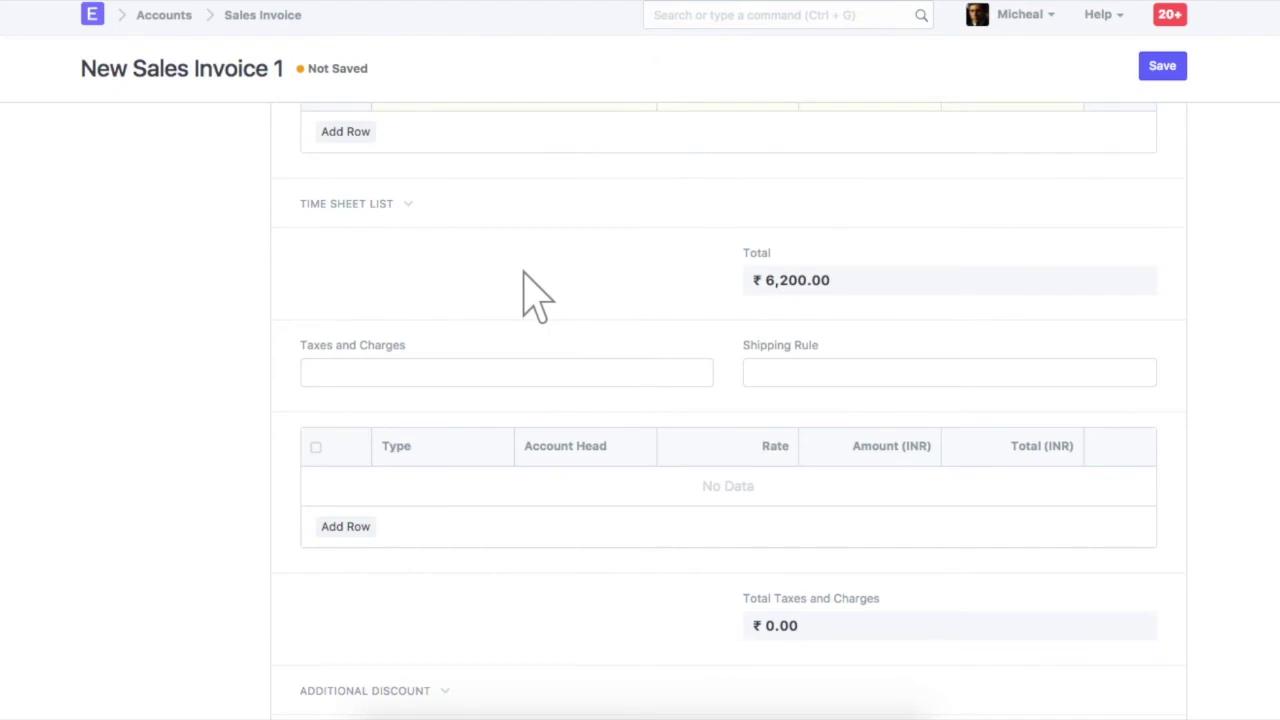
{"action": "left_click", "coordinate": [508, 363]}
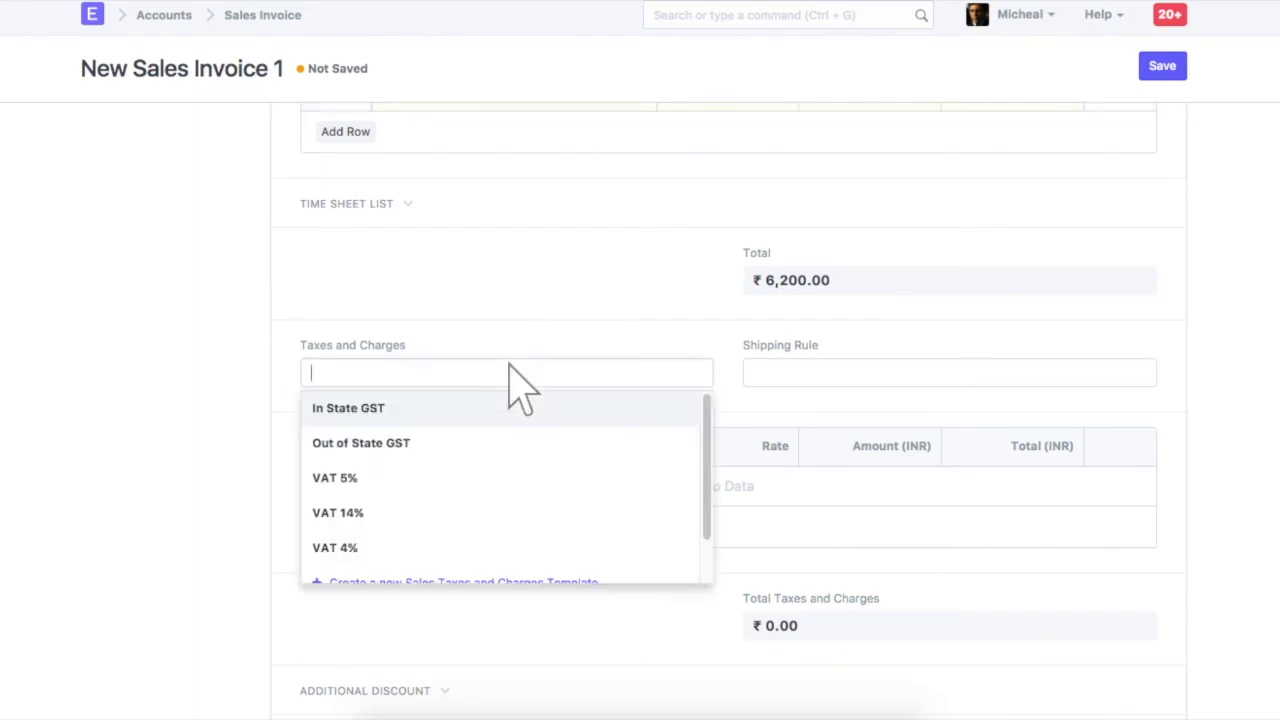
Apply the In State GST tax template, show the tax break-up, and save as draft SINV-00010
{"action": "type", "text": "in state gst"}
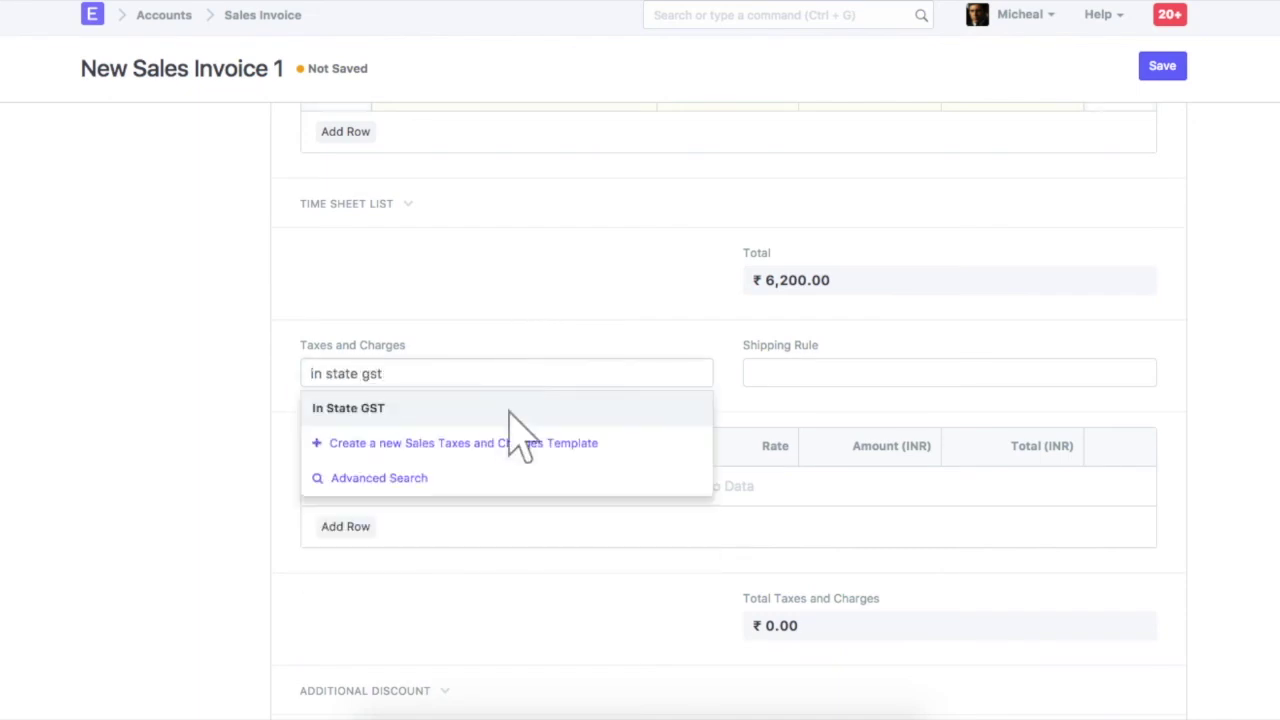
{"action": "left_click", "coordinate": [512, 410]}
{"action": "left_click", "coordinate": [355, 608]}
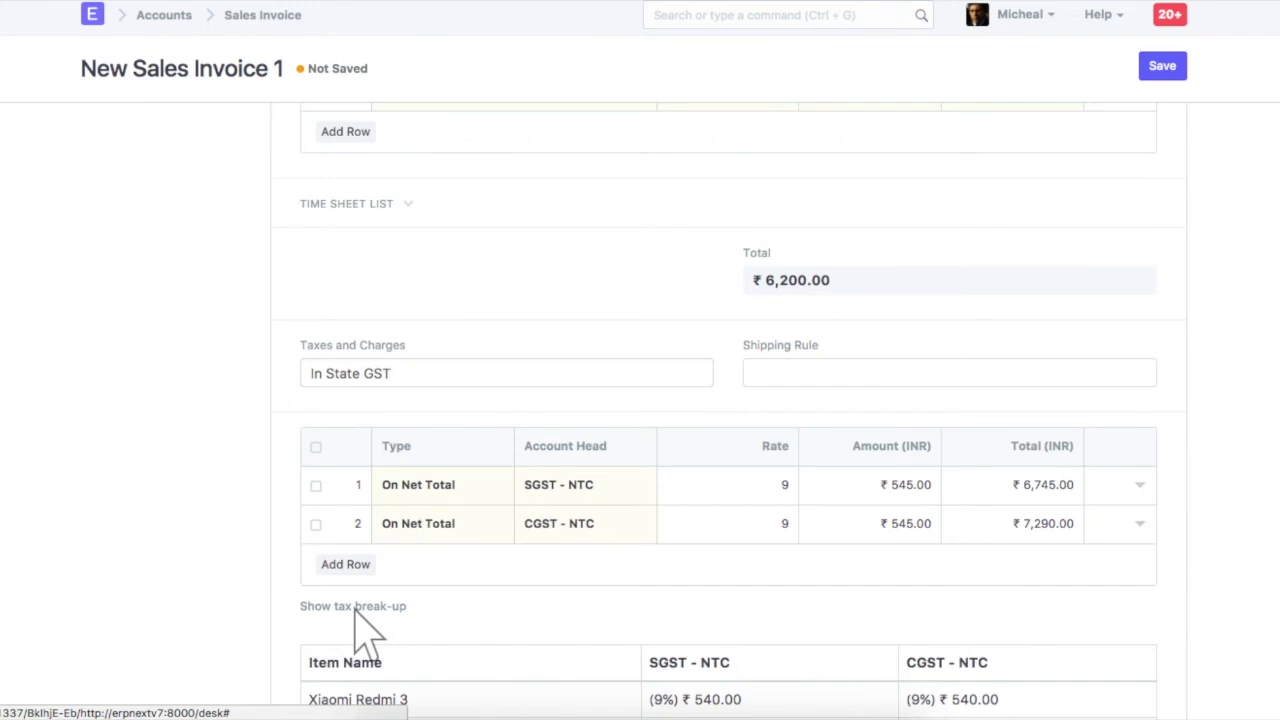
{"action": "scroll", "coordinate": [355, 610], "scroll_direction": "down", "scroll_amount": 5}
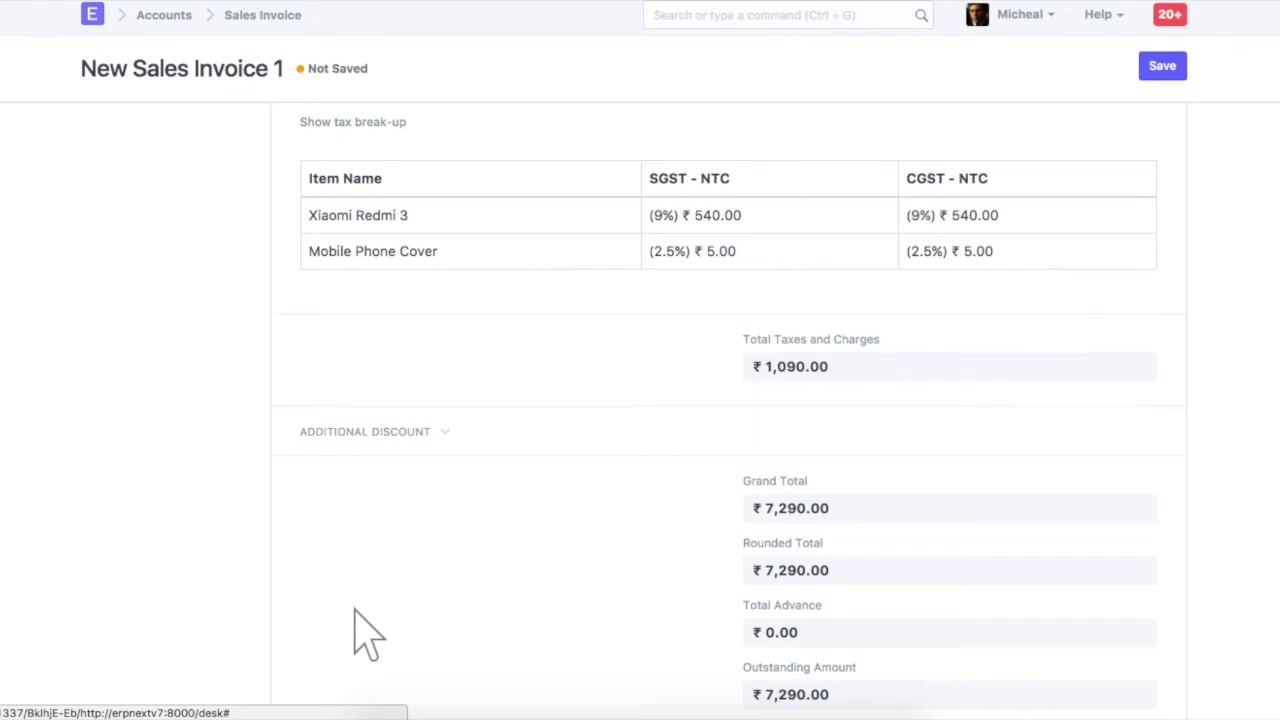
{"action": "left_click", "coordinate": [1163, 68]}
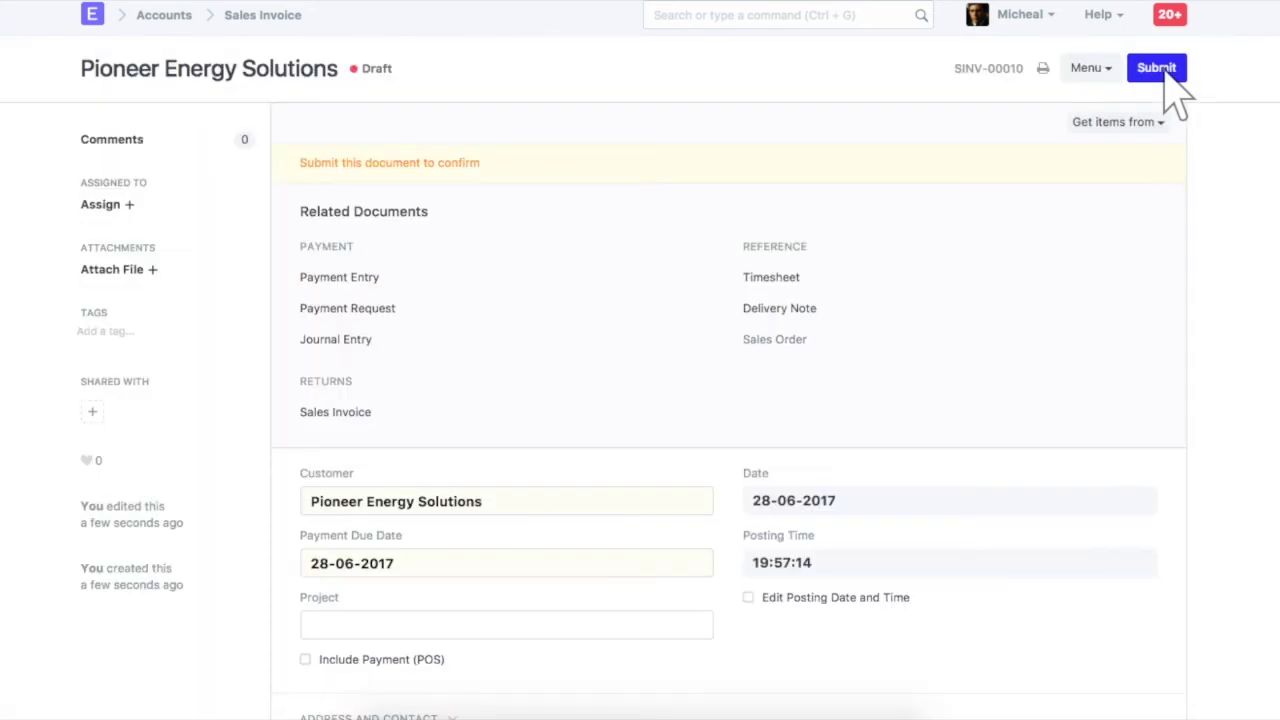
{"action": "left_click", "coordinate": [1043, 68]}
{"action": "scroll", "coordinate": [1057, 95], "scroll_direction": "down", "scroll_amount": 3}
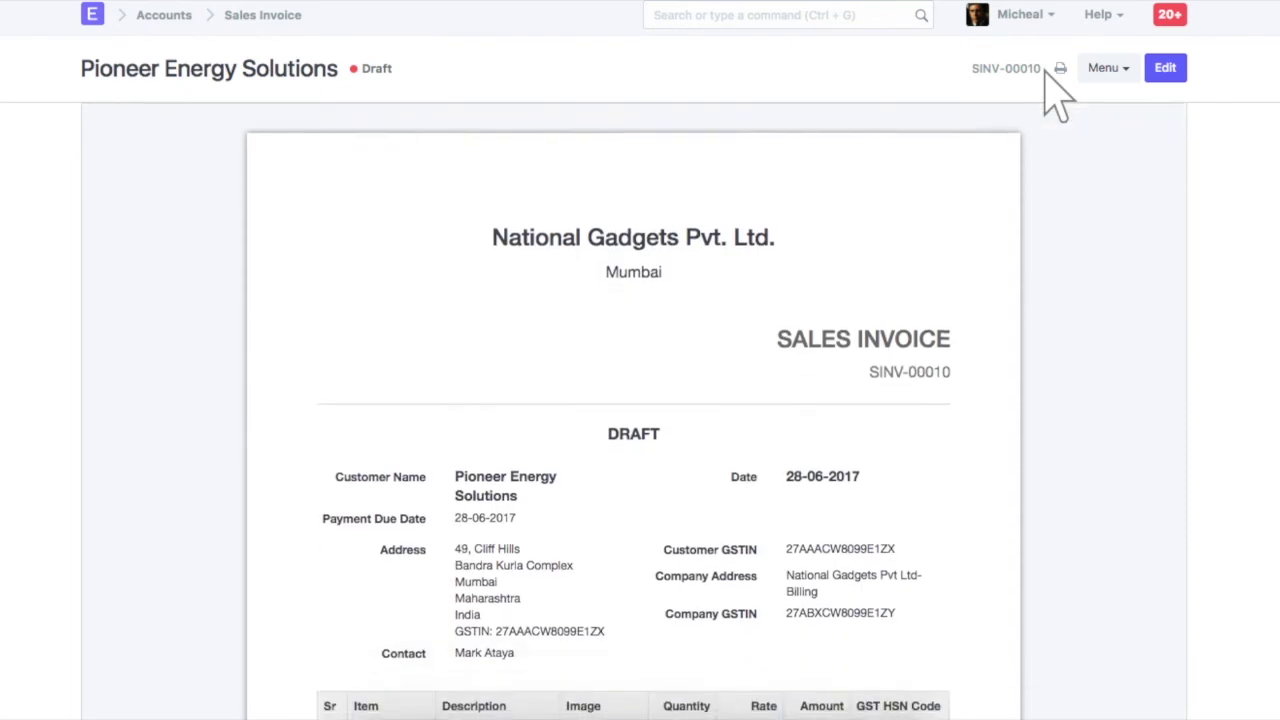
{"action": "scroll", "coordinate": [1057, 95], "scroll_direction": "down", "scroll_amount": 1}
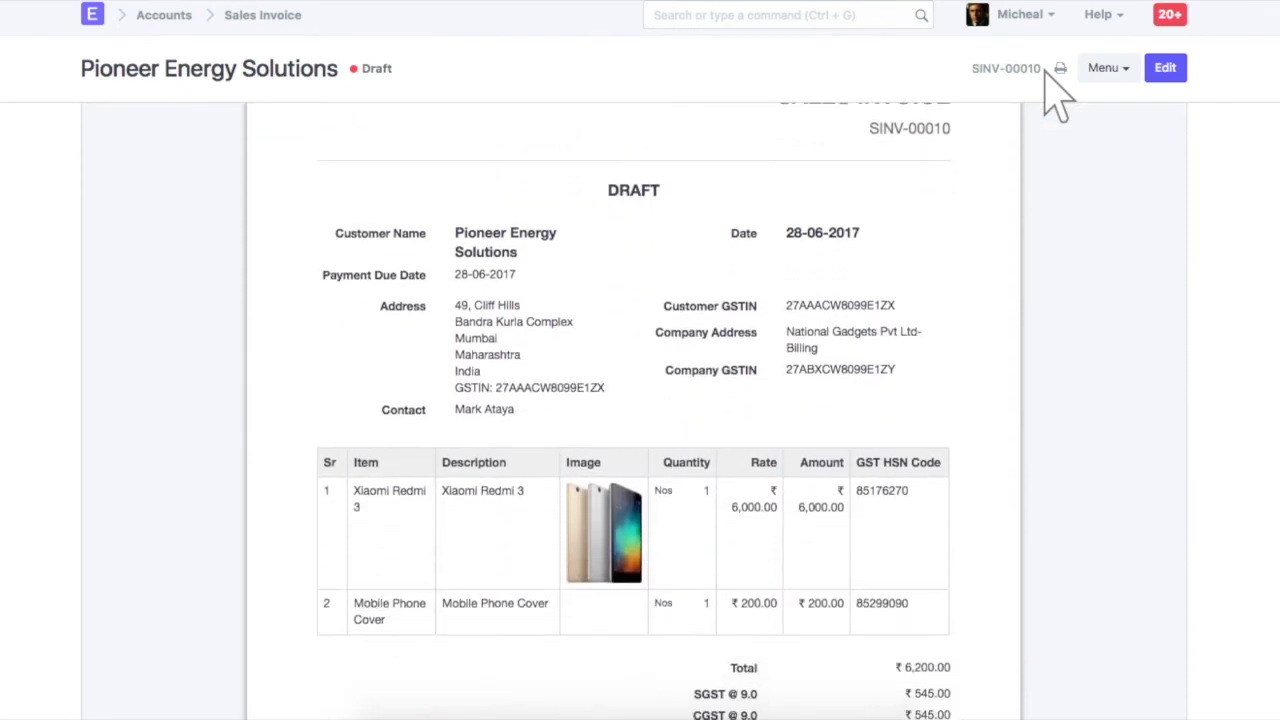
{"action": "scroll", "coordinate": [1057, 95], "scroll_direction": "up", "scroll_amount": 4}
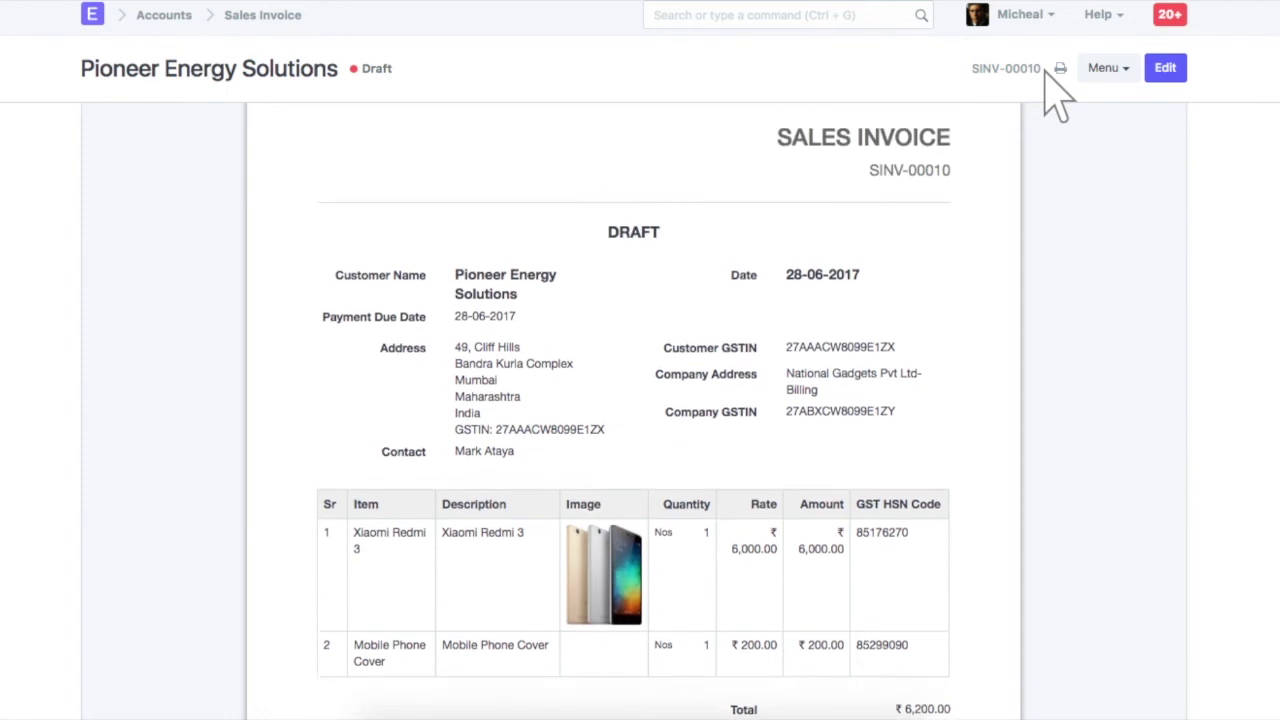
{"action": "scroll", "coordinate": [1057, 95], "scroll_direction": "up", "scroll_amount": 1}
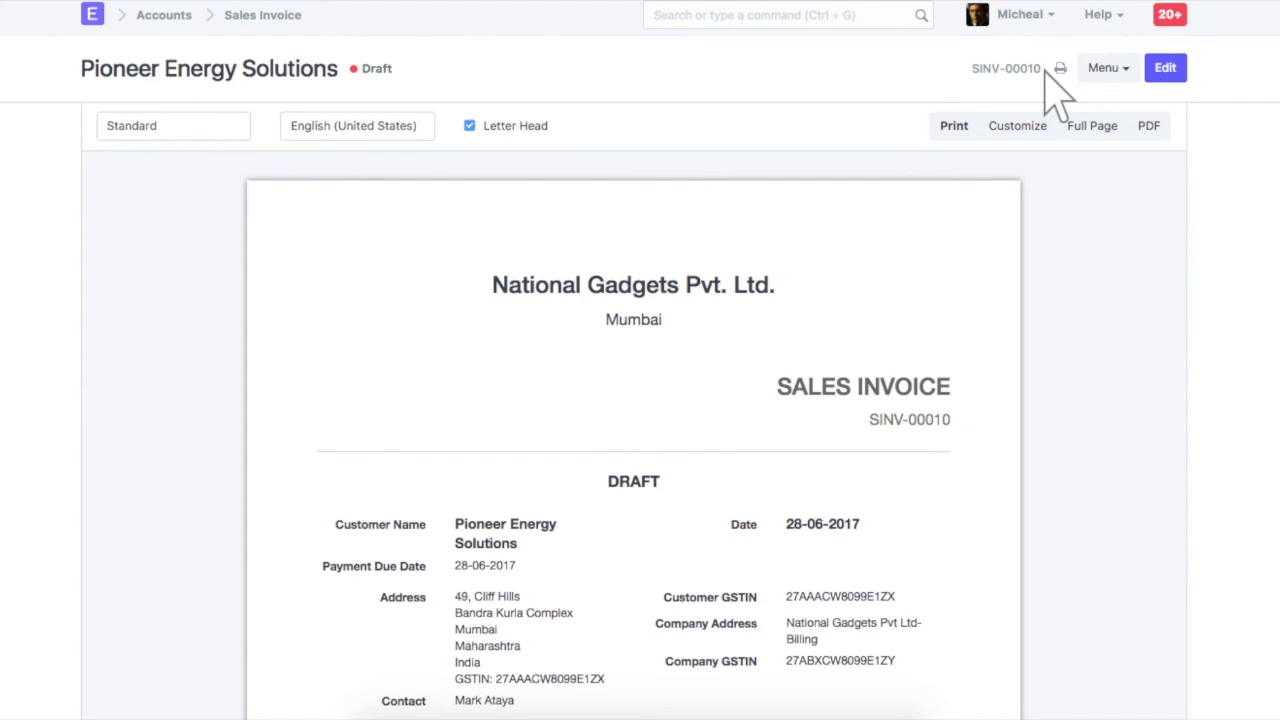
{"action": "left_click", "coordinate": [1163, 70]}
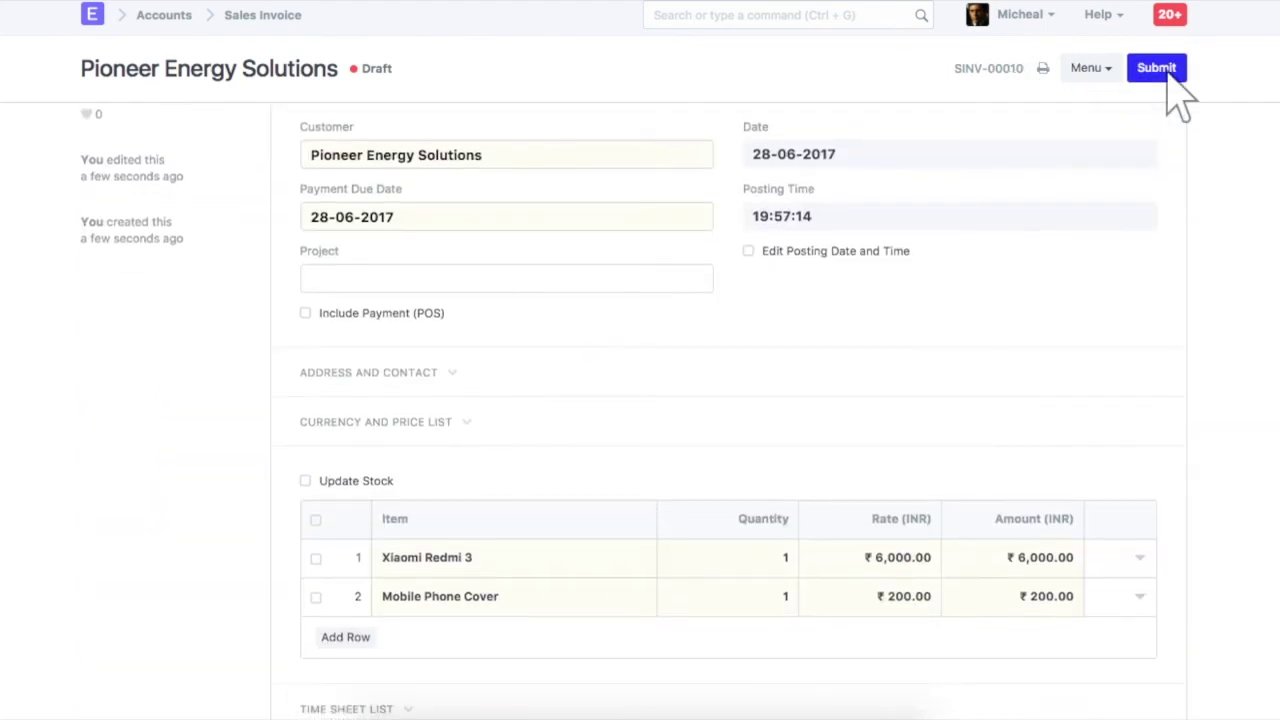
Submit invoice SINV-00010 and confirm the submission
{"action": "left_click", "coordinate": [1160, 72]}
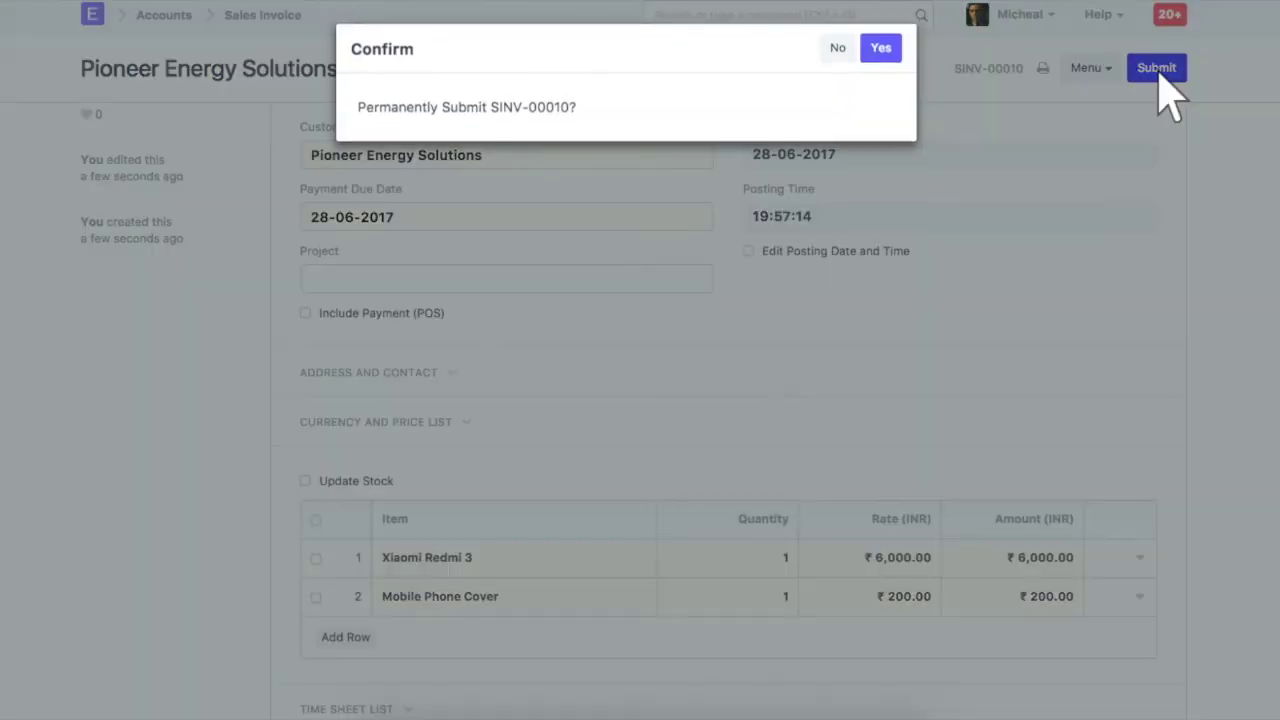
{"action": "left_click", "coordinate": [886, 49]}
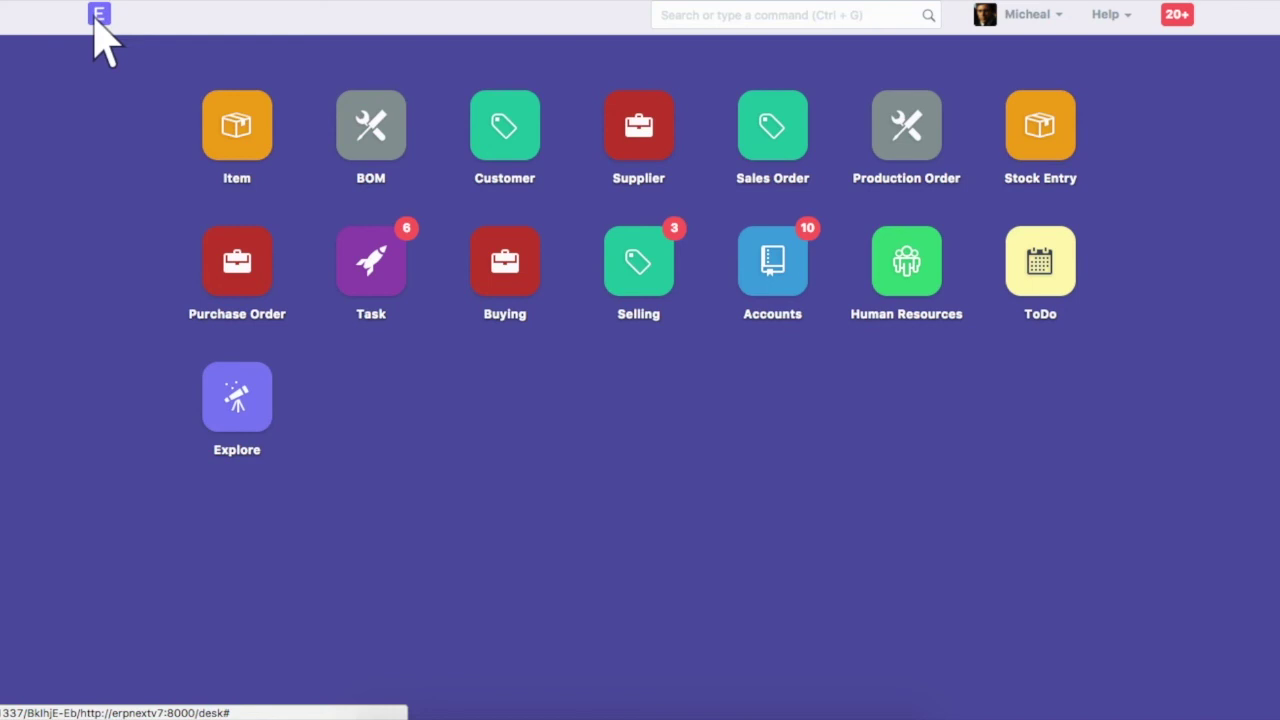
{"action": "left_click", "coordinate": [799, 17]}
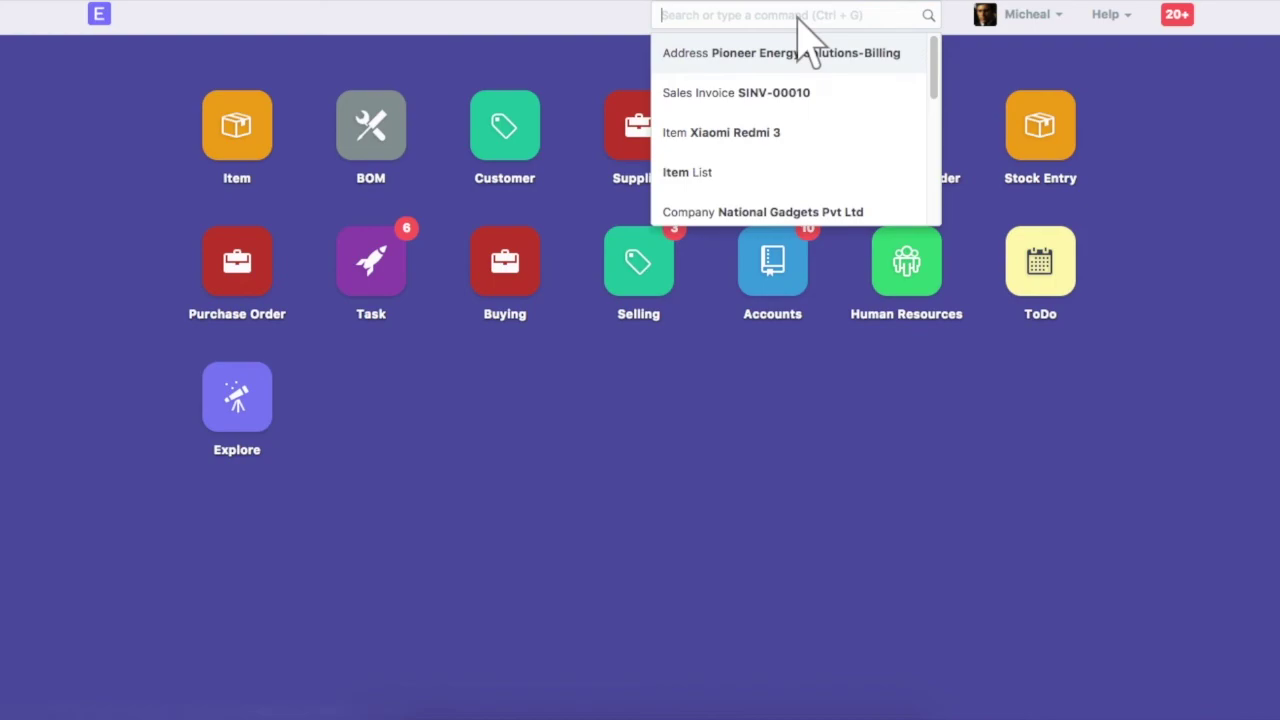
{"action": "type", "text": "accou"}
{"action": "left_click", "coordinate": [791, 134]}
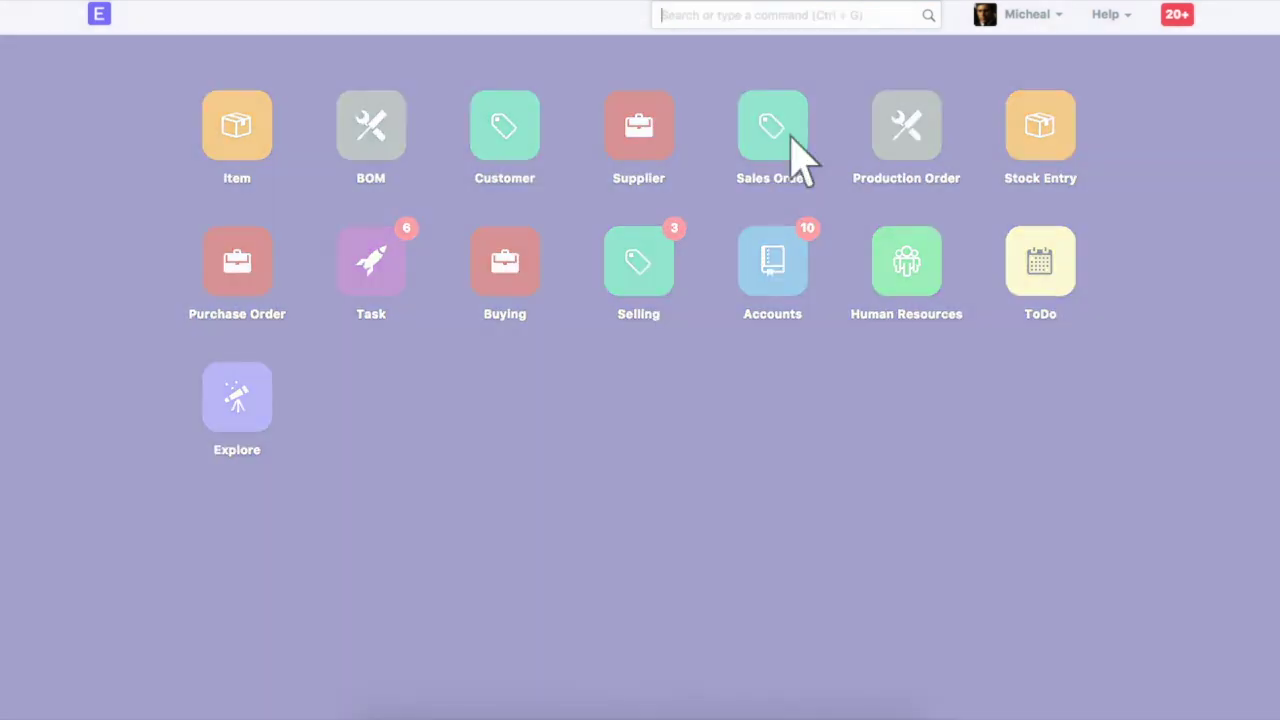
{"action": "scroll", "coordinate": [792, 143], "scroll_direction": "down", "scroll_amount": 10}
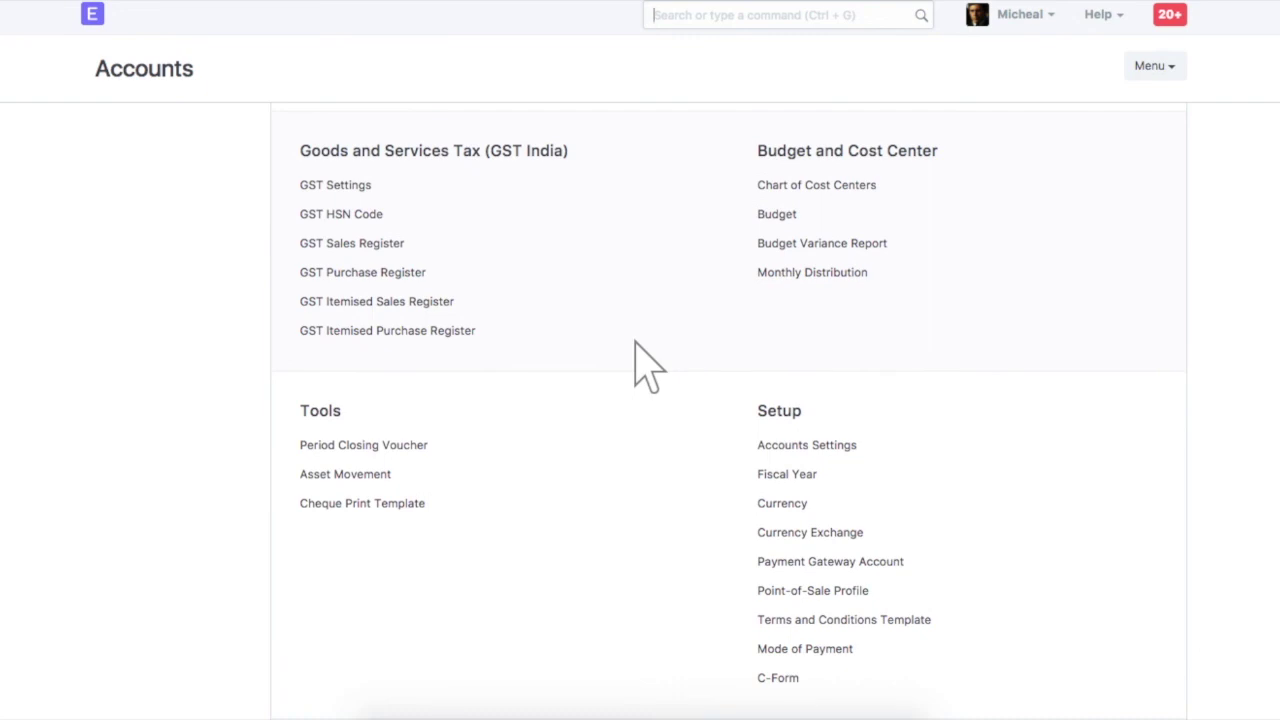
{"action": "left_click", "coordinate": [379, 304]}
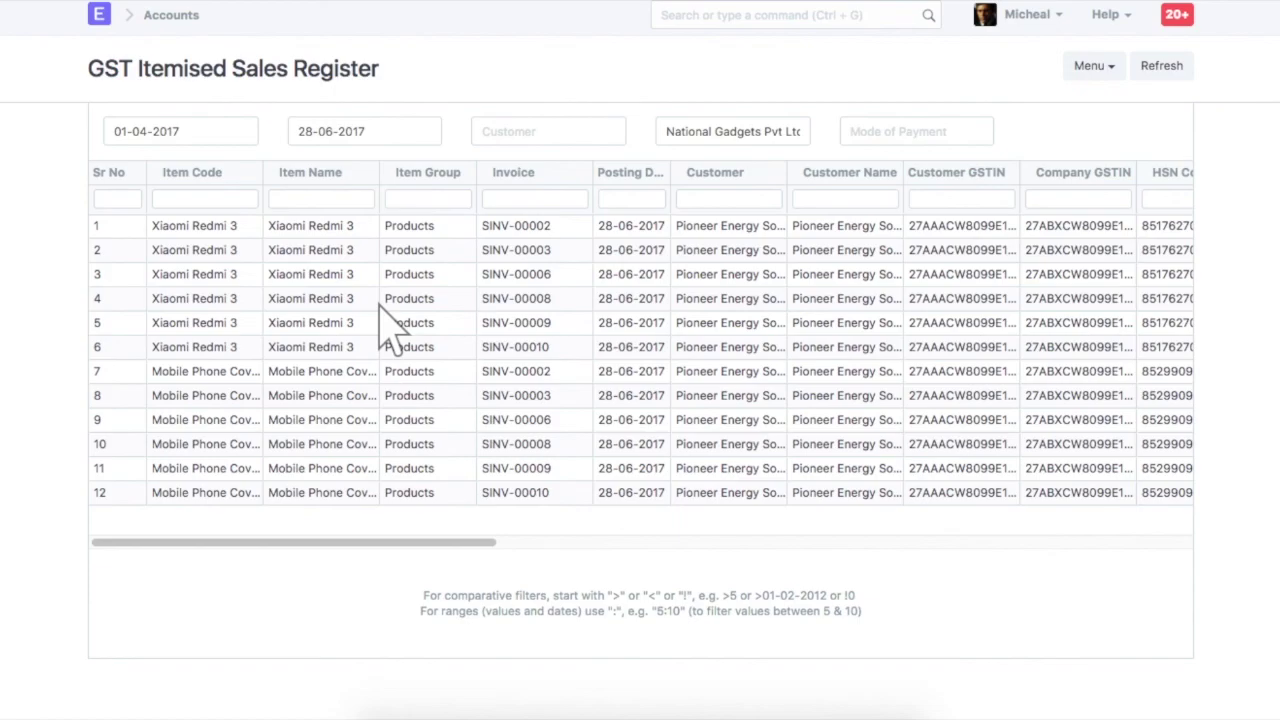
{"action": "left_click", "coordinate": [99, 16]}
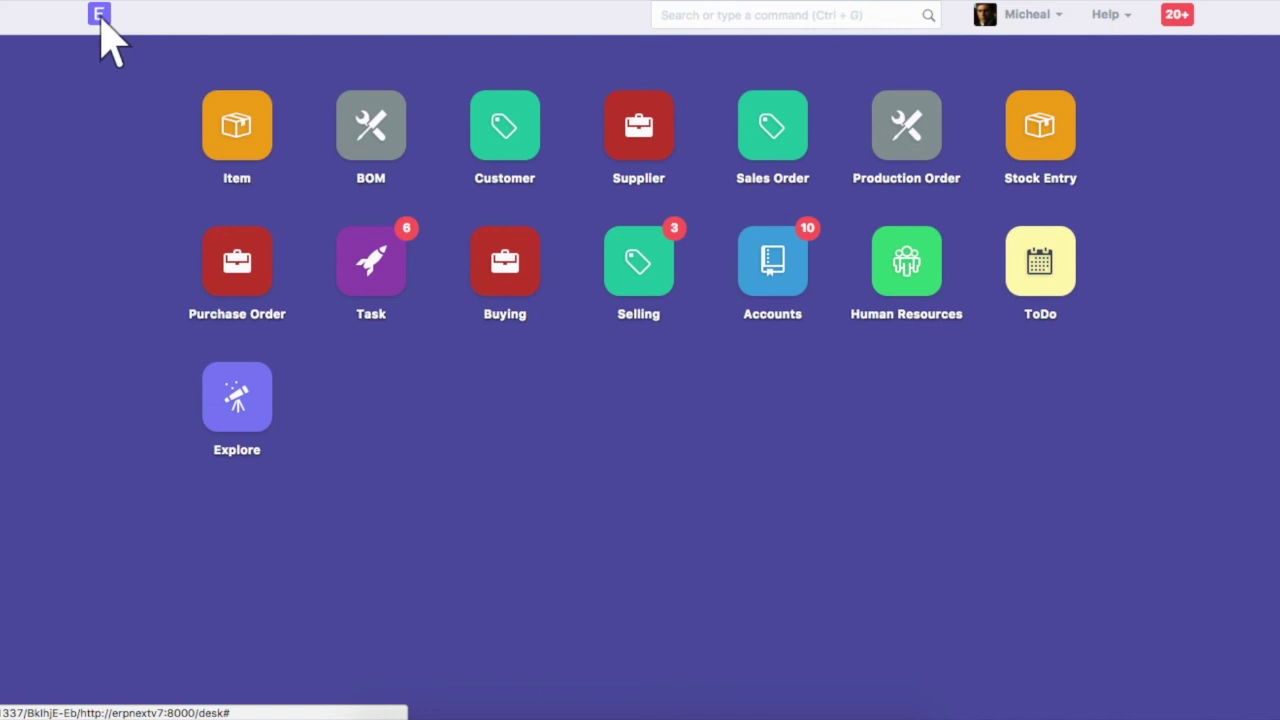
Find GST Settings via a 'gst' search and send the GST update reminder, which asks to wait 3 days
{"action": "left_click", "coordinate": [797, 16]}
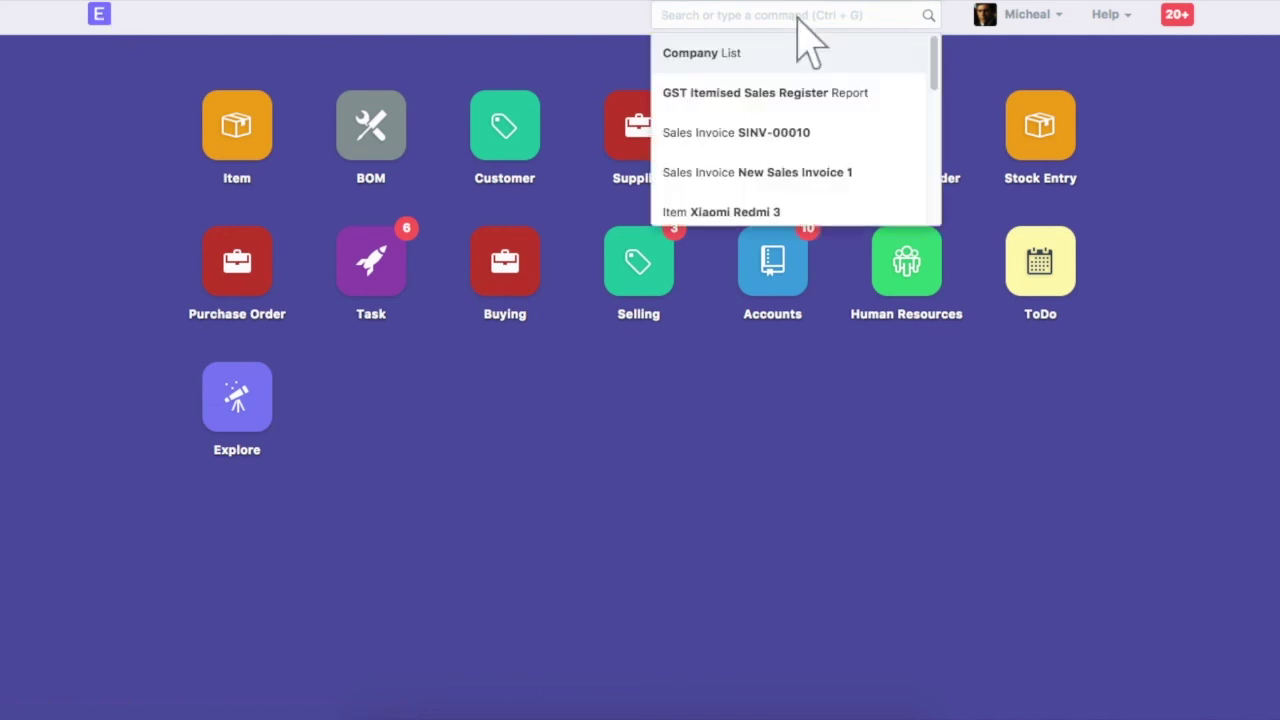
{"action": "type", "text": "gst"}
{"action": "left_click", "coordinate": [791, 165]}
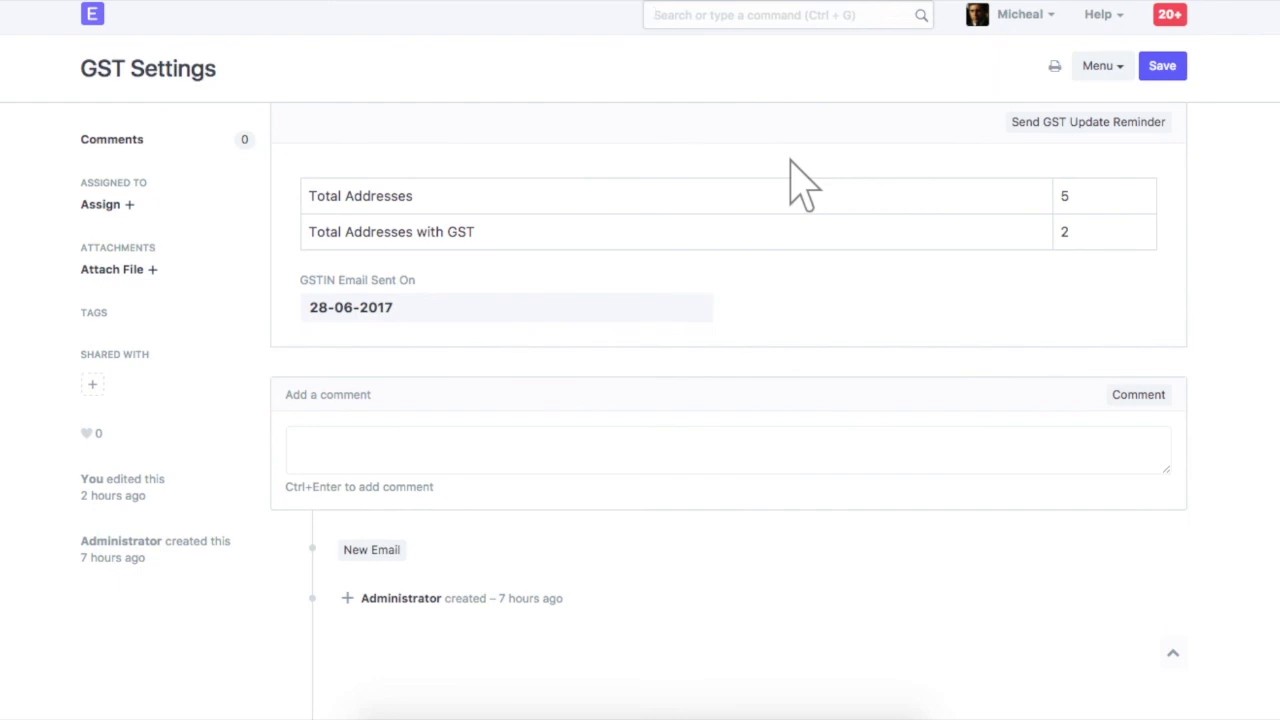
{"action": "left_click", "coordinate": [1093, 128]}
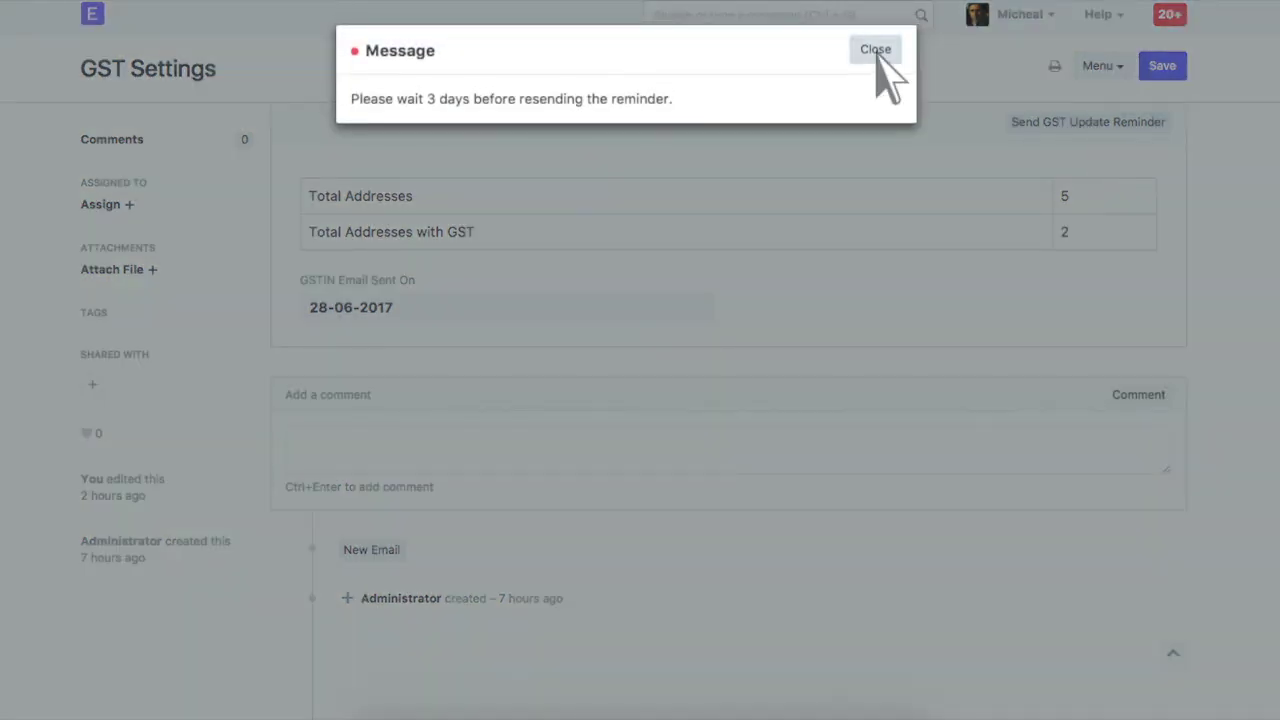